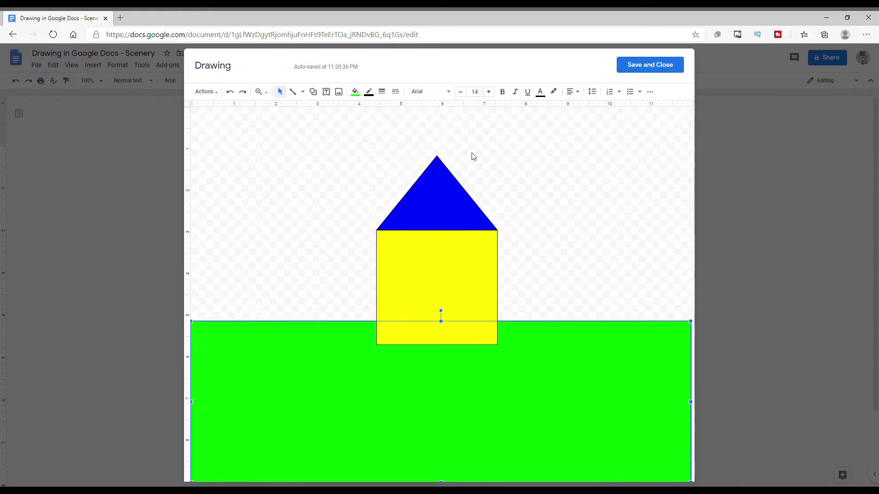
# Step: Draw a small rectangle in the empty area beside the house roof and fill it cyan
pyautogui.click(501, 157)
pyautogui.click(313, 92)
pyautogui.moveTo(335, 108)
pyautogui.click(386, 111)
pyautogui.moveTo(316, 192); pyautogui.dragTo(362, 238)
pyautogui.click(355, 92)
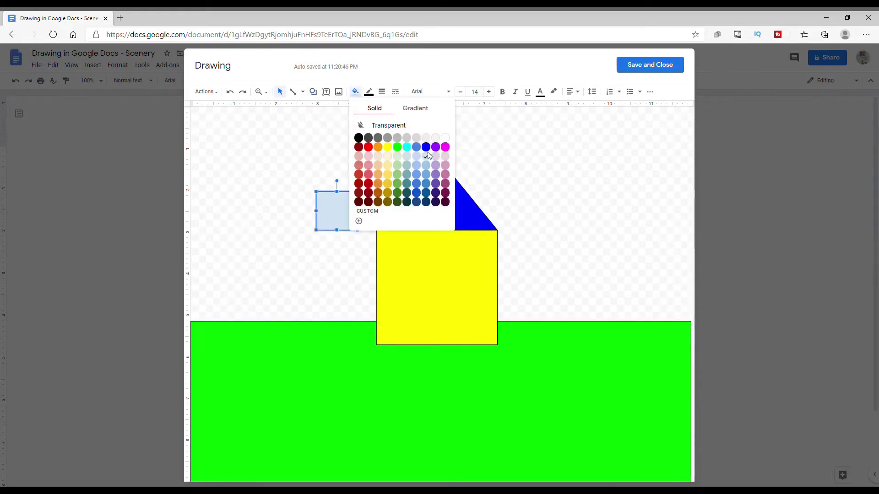
pyautogui.click(407, 134)
# Step: Place the cyan window on the upper part of the yellow wall and duplicate it for a second window beside it
pyautogui.moveTo(423, 250)
pyautogui.mouseDown()
pyautogui.moveTo(442, 273)
pyautogui.moveTo(424, 251)
pyautogui.mouseUp()
pyautogui.click(350, 166)
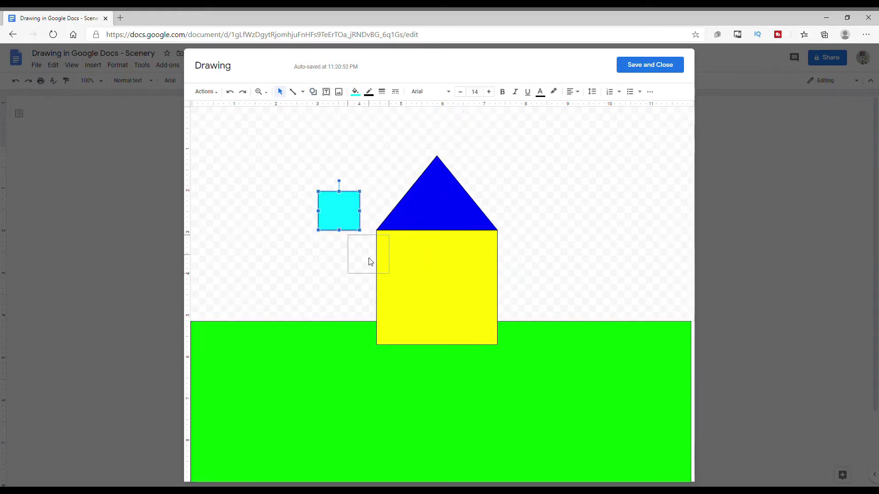
pyautogui.moveTo(370, 261)
pyautogui.mouseDown()
pyautogui.moveTo(408, 274)
pyautogui.moveTo(489, 272)
pyautogui.mouseUp()
pyautogui.rightClick(412, 268)
pyautogui.click(440, 289)
pyautogui.rightClick(443, 226)
pyautogui.click(546, 262)
pyautogui.click(319, 53)
pyautogui.click(313, 92)
pyautogui.moveTo(329, 106)
pyautogui.click(386, 112)
pyautogui.moveTo(331, 194); pyautogui.dragTo(352, 265)
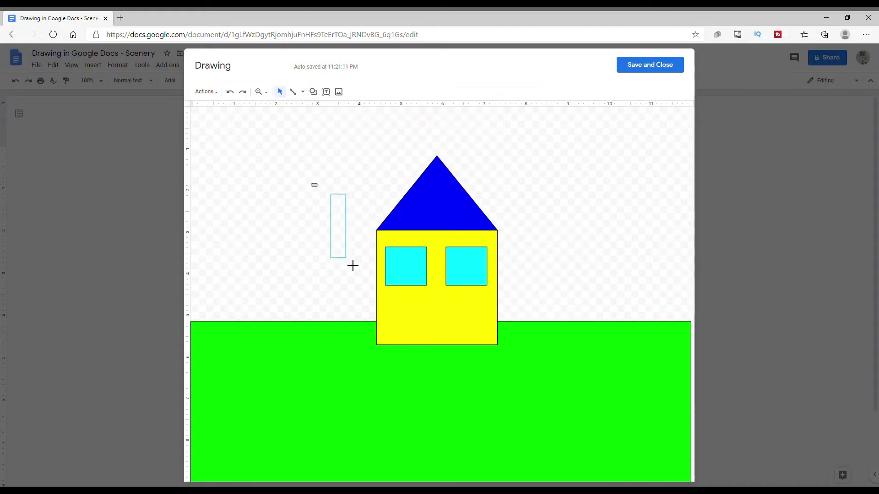
# Step: Add a tall rectangular door at the bottom centre of the yellow wall, between the windows, and fill it red
pyautogui.click(313, 92)
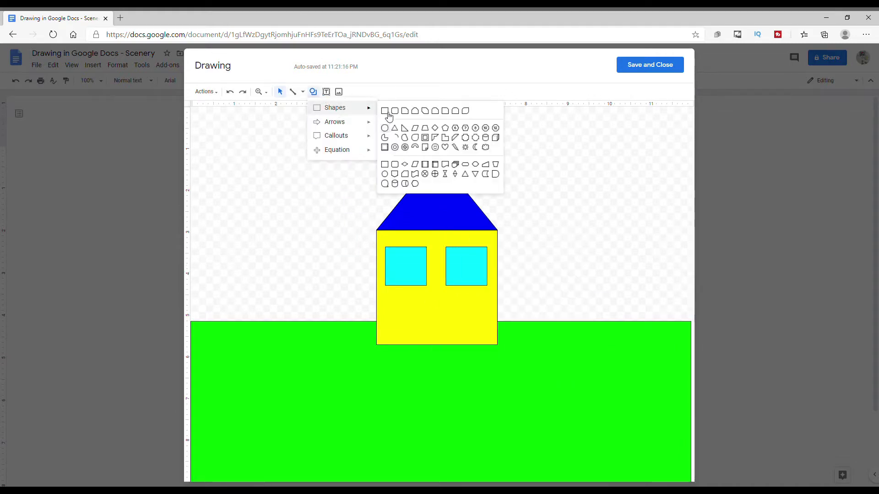
pyautogui.click(387, 112)
pyautogui.moveTo(332, 223); pyautogui.dragTo(353, 246)
pyautogui.moveTo(337, 193); pyautogui.dragTo(337, 187)
pyautogui.moveTo(339, 192); pyautogui.dragTo(437, 289)
pyautogui.moveTo(428, 323); pyautogui.dragTo(434, 324)
pyautogui.click(356, 91)
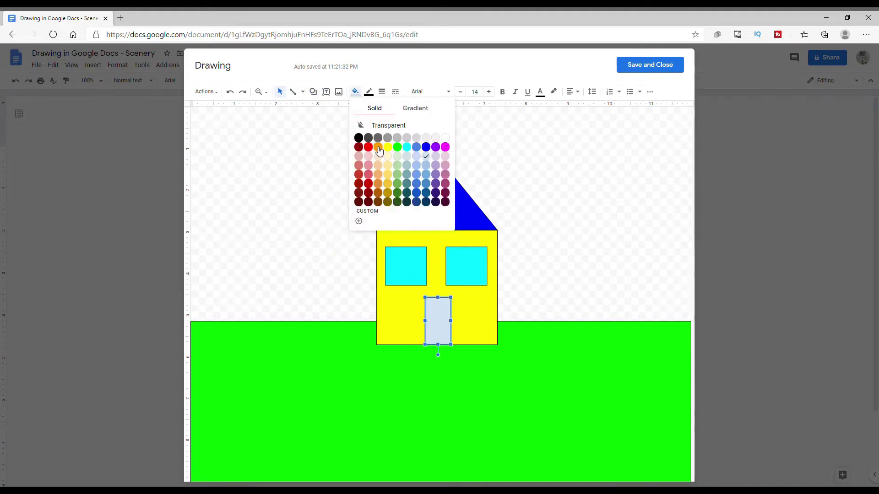
pyautogui.click(368, 146)
# Step: Draw a small circle as a doorknob for the right edge of the red door and fill it green
pyautogui.click(313, 92)
pyautogui.moveTo(330, 108)
pyautogui.click(387, 113)
pyautogui.moveTo(356, 168); pyautogui.dragTo(369, 179)
pyautogui.click(356, 91)
pyautogui.click(397, 147)
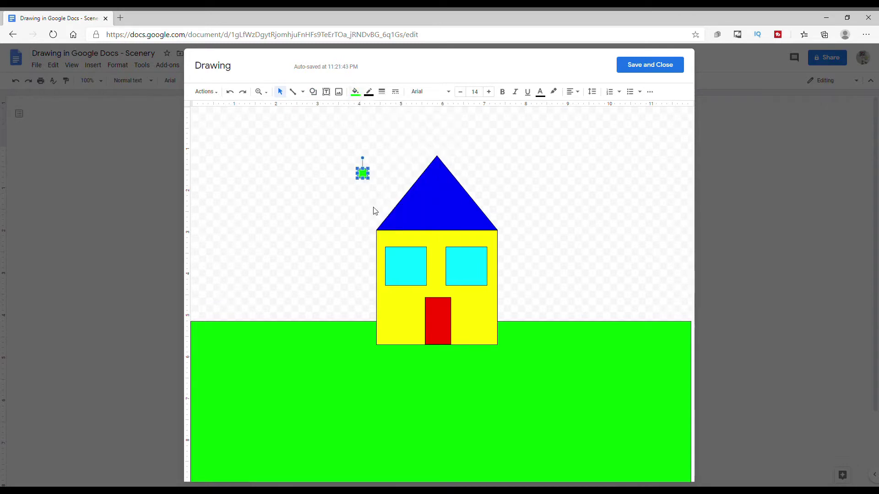
# Step: Set the drawing's background to solid cyan as the sky
pyautogui.rightClick(295, 161)
pyautogui.moveTo(338, 240)
pyautogui.click(496, 288)
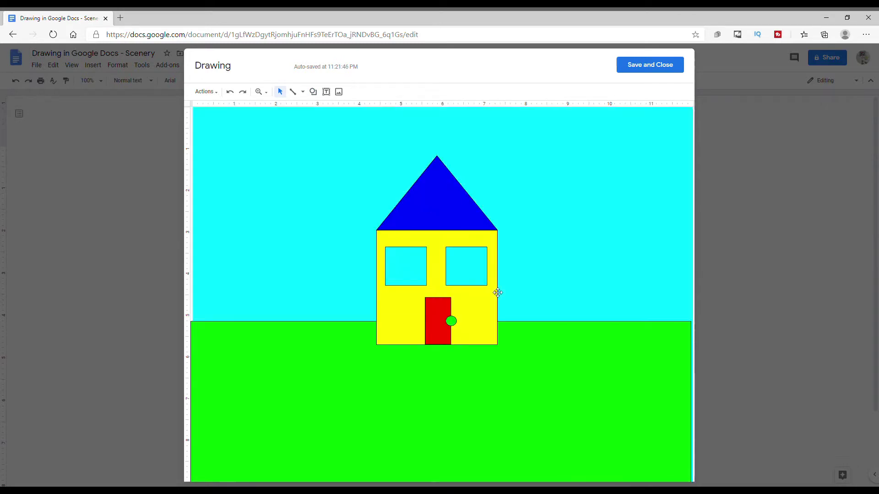
# Step: Draw a sun shape in the upper-right corner of the sky and fill it a pale yellow-orange
pyautogui.click(313, 92)
pyautogui.moveTo(336, 108)
pyautogui.click(466, 147)
pyautogui.moveTo(610, 127); pyautogui.dragTo(677, 194)
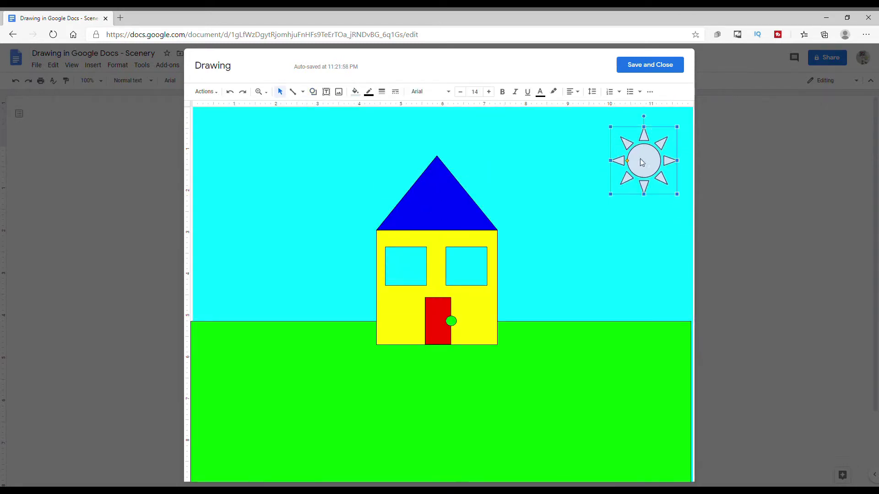
pyautogui.click(356, 92)
pyautogui.click(383, 156)
# Step: Draw a narrow upright rectangle as a chimney, fill it red and place it on the roof's right slope
pyautogui.click(313, 92)
pyautogui.moveTo(337, 108)
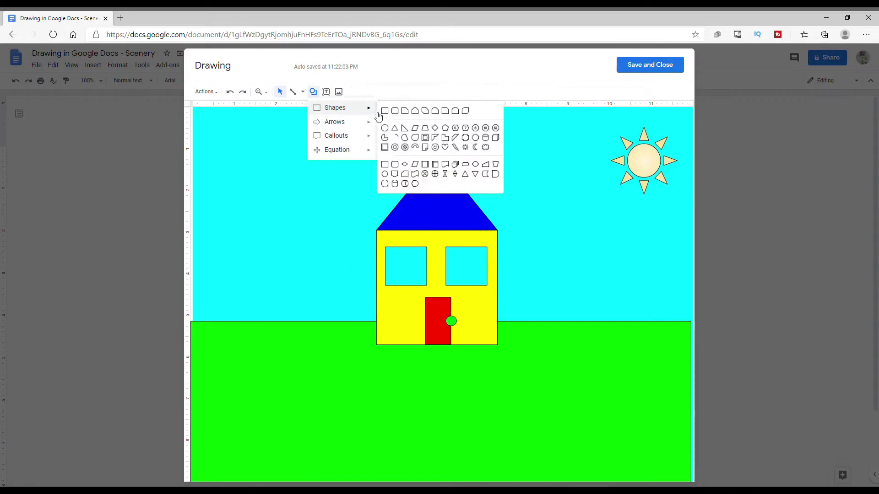
pyautogui.click(387, 112)
pyautogui.click(355, 92)
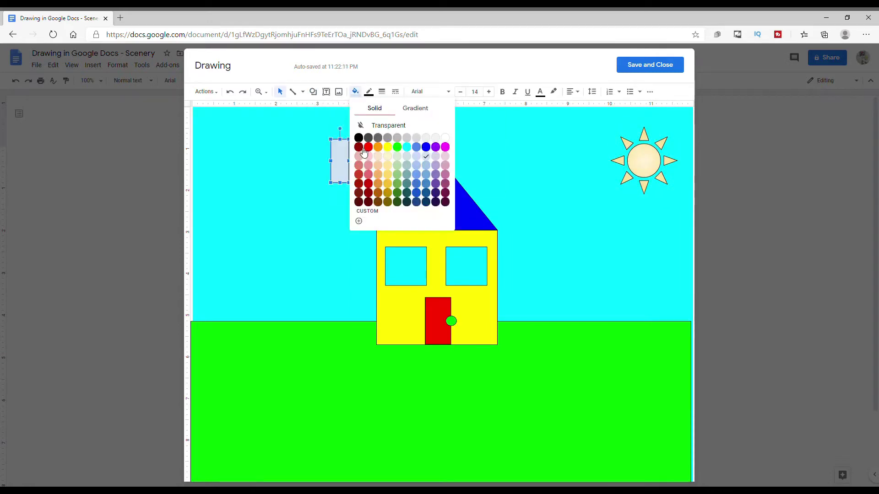
pyautogui.click(368, 147)
pyautogui.moveTo(340, 160); pyautogui.dragTo(462, 189)
# Step: Reorder the red chimney so it sits behind the blue roof
pyautogui.rightClick(463, 190)
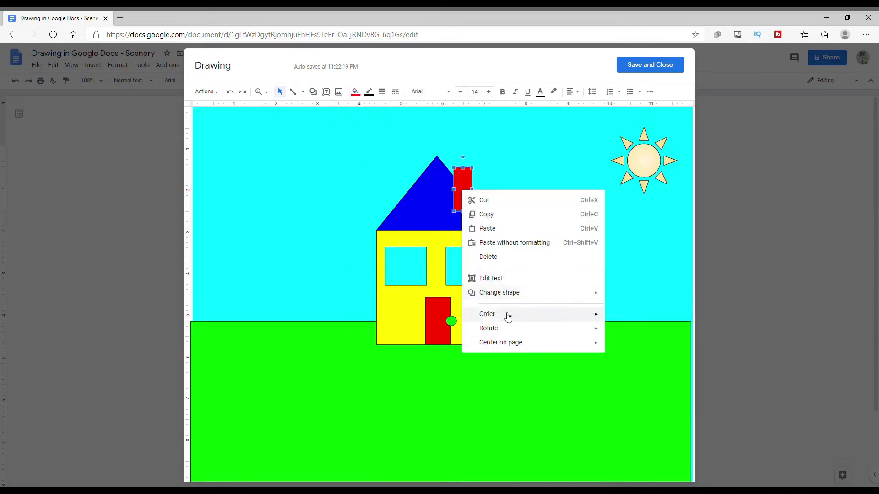
pyautogui.moveTo(509, 316)
pyautogui.click(403, 344)
# Step: Draw a cloud shape in the sky between the house and the sun and fill it blue
pyautogui.click(313, 92)
pyautogui.moveTo(334, 106)
pyautogui.click(462, 158)
pyautogui.moveTo(520, 187); pyautogui.dragTo(598, 243)
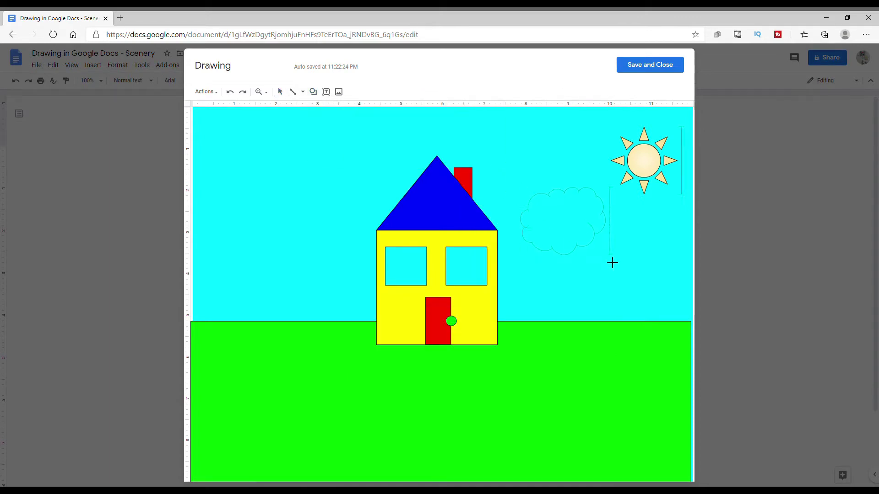
pyautogui.click(356, 91)
pyautogui.click(426, 147)
pyautogui.moveTo(550, 213); pyautogui.dragTo(541, 178)
# Step: Copy the blue cloud and paste a second one in the sky left of the house
pyautogui.rightClick(541, 180)
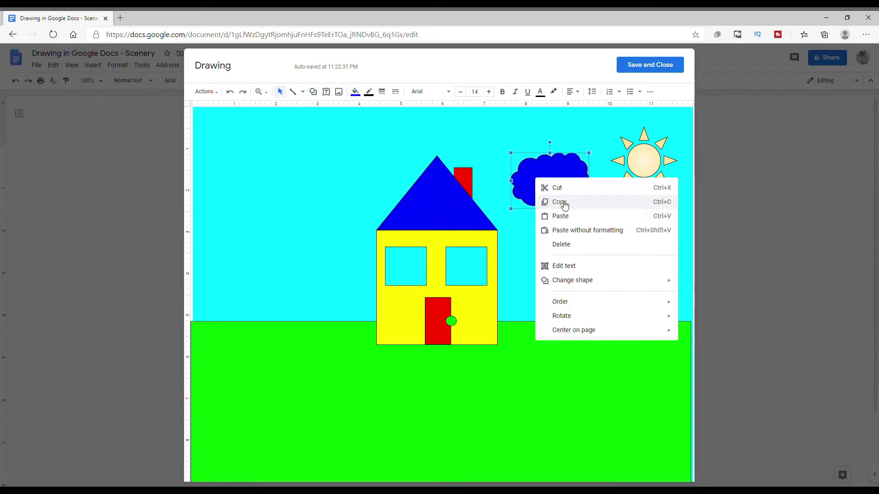
pyautogui.rightClick(429, 190)
pyautogui.rightClick(458, 248)
pyautogui.click(541, 287)
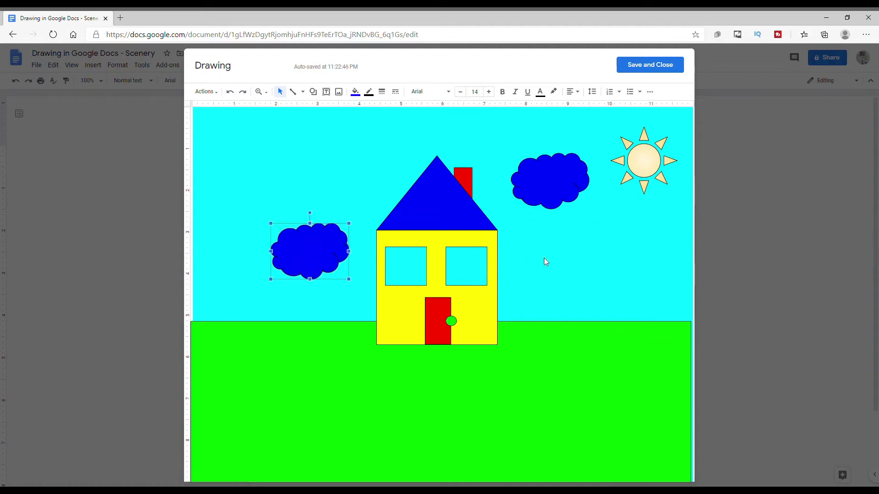
# Step: Fill the copied cloud with cornflower blue and position both clouds high in the sky on either side of the roof
pyautogui.click(356, 92)
pyautogui.click(416, 147)
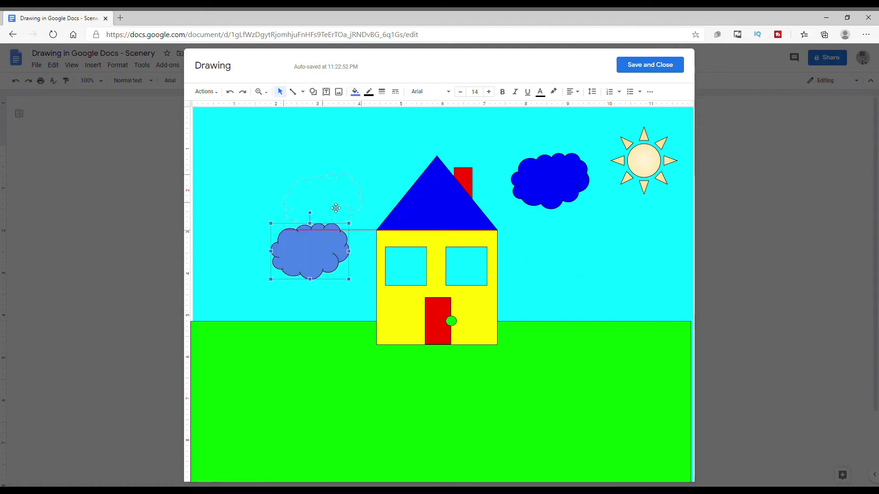
pyautogui.moveTo(336, 208); pyautogui.dragTo(341, 190)
pyautogui.moveTo(567, 193); pyautogui.dragTo(543, 169)
pyautogui.moveTo(343, 186); pyautogui.dragTo(375, 169)
# Step: Fill the cloud right of the roof with cornflower blue
pyautogui.click(520, 161)
pyautogui.click(355, 91)
pyautogui.click(414, 147)
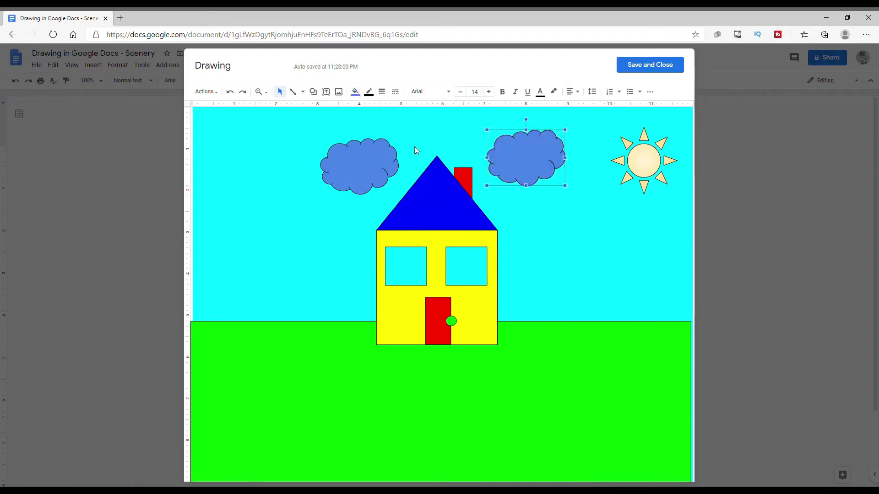
pyautogui.click(415, 150)
pyautogui.click(313, 91)
pyautogui.moveTo(333, 108)
pyautogui.click(405, 110)
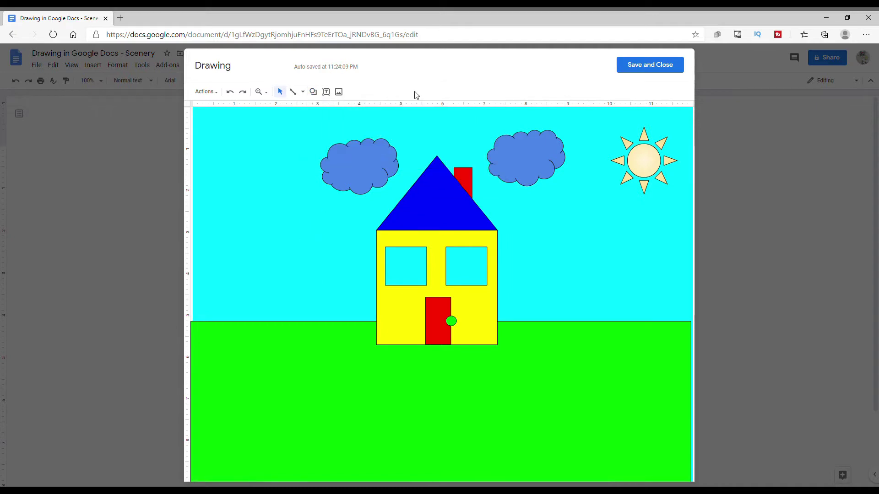
# Step: Draw a tall rectangle left of the house as a tree trunk standing on the grass and make it narrower
pyautogui.click(313, 91)
pyautogui.click(405, 110)
pyautogui.moveTo(287, 337); pyautogui.dragTo(280, 348)
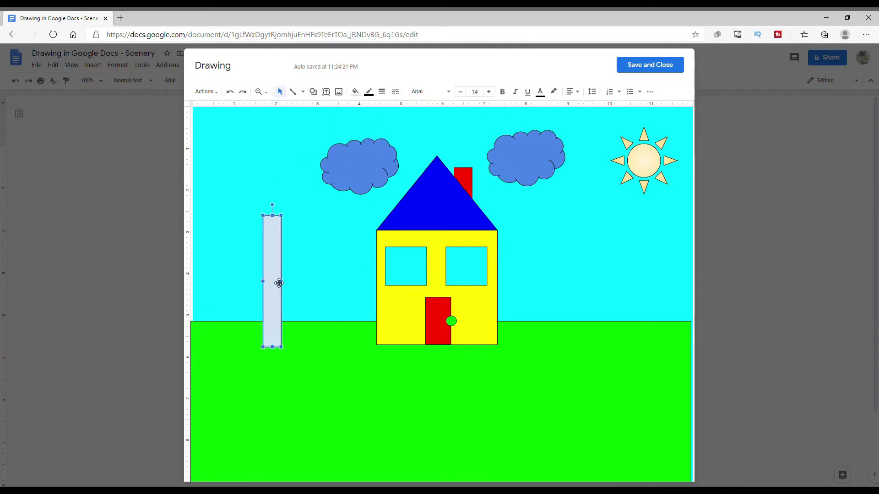
pyautogui.moveTo(281, 281); pyautogui.dragTo(274, 281)
# Step: Fill the tree trunk with the dark red-brown colour #5b0f00ff
pyautogui.click(355, 91)
pyautogui.click(359, 200)
pyautogui.click(355, 91)
pyautogui.click(368, 223)
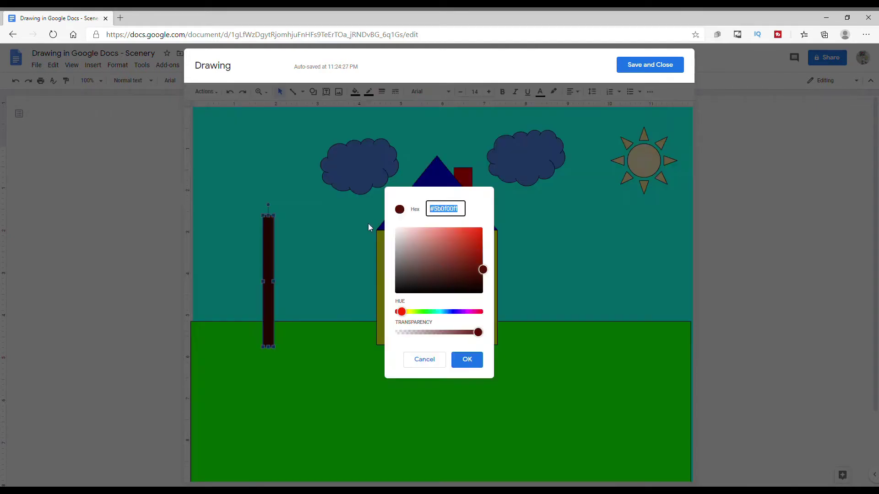
pyautogui.click(479, 359)
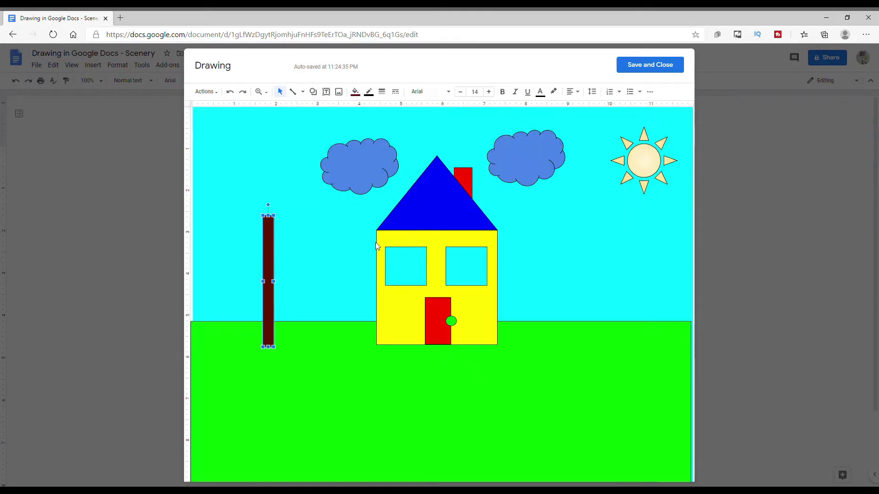
# Step: Copy a cloud, place the copy over the top of the trunk and enlarge it as the tree's foliage
pyautogui.rightClick(385, 175)
pyautogui.click(398, 192)
pyautogui.rightClick(411, 245)
pyautogui.click(524, 283)
pyautogui.moveTo(368, 188); pyautogui.dragTo(271, 252)
pyautogui.moveTo(309, 217); pyautogui.dragTo(321, 219)
pyautogui.moveTo(261, 228); pyautogui.dragTo(251, 226)
# Step: Fill the cloud-shaped foliage on the left tree with bright green
pyautogui.click(355, 92)
pyautogui.click(397, 147)
pyautogui.click(243, 135)
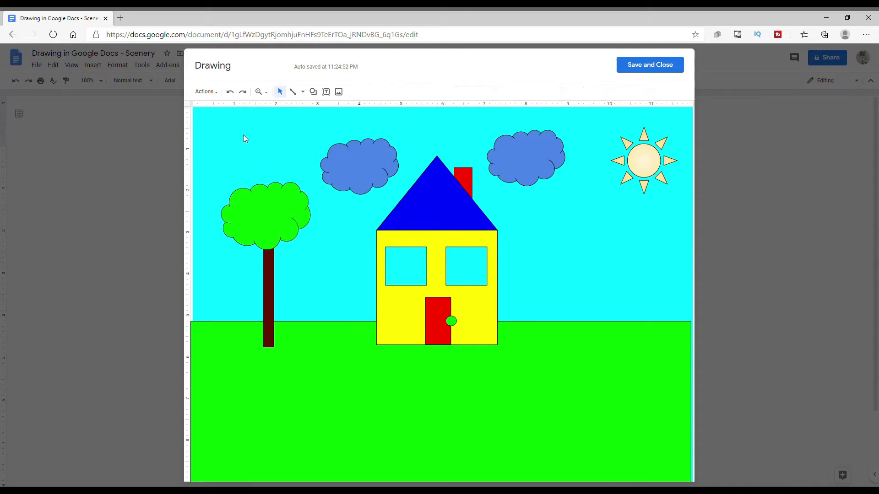
# Step: Duplicate the brown tree trunk and place the copy on the grass right of the house, below the sun
pyautogui.rightClick(265, 273)
pyautogui.click(281, 292)
pyautogui.rightClick(575, 259)
pyautogui.click(520, 294)
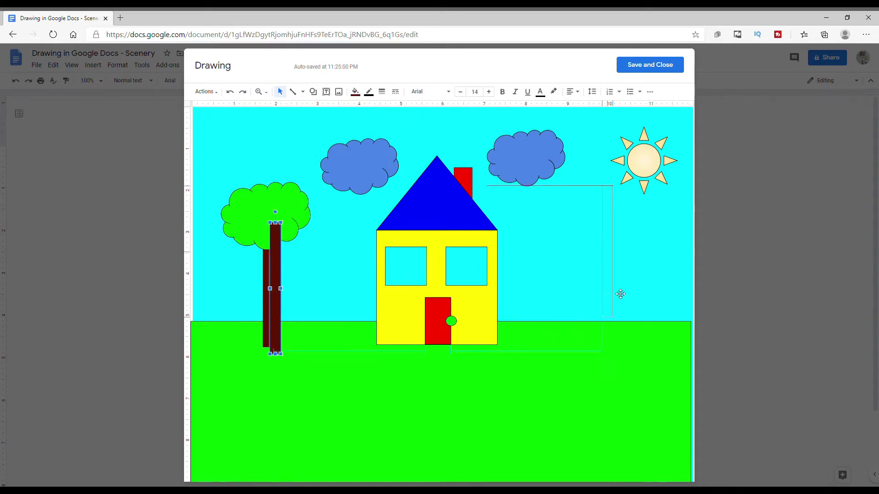
pyautogui.moveTo(620, 294); pyautogui.dragTo(625, 271)
# Step: Duplicate the right-hand cloud as foliage for the top of the second trunk and fill it bright green
pyautogui.rightClick(578, 234)
pyautogui.click(550, 160)
pyautogui.rightClick(550, 161)
pyautogui.click(552, 186)
pyautogui.rightClick(560, 223)
pyautogui.click(494, 285)
pyautogui.click(355, 92)
pyautogui.click(401, 150)
pyautogui.click(554, 226)
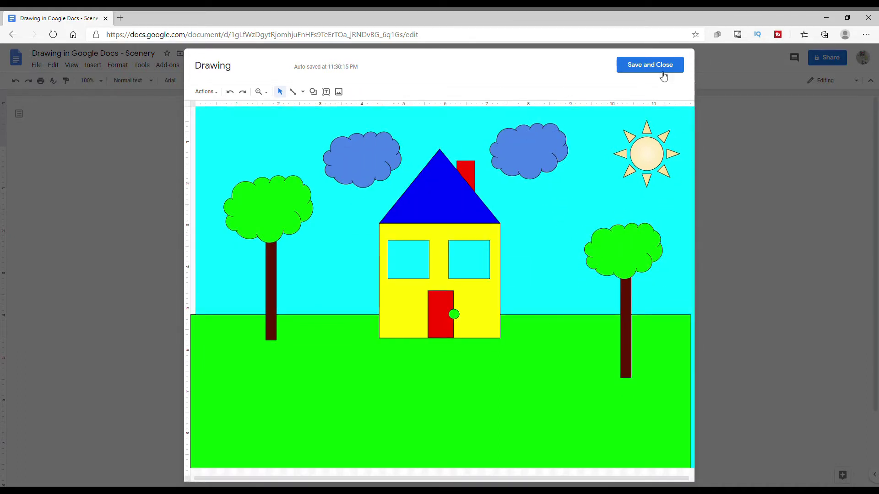
# Step: Save and close the scenery drawing, and open the document's download options
pyautogui.click(651, 64)
pyautogui.click(36, 65)
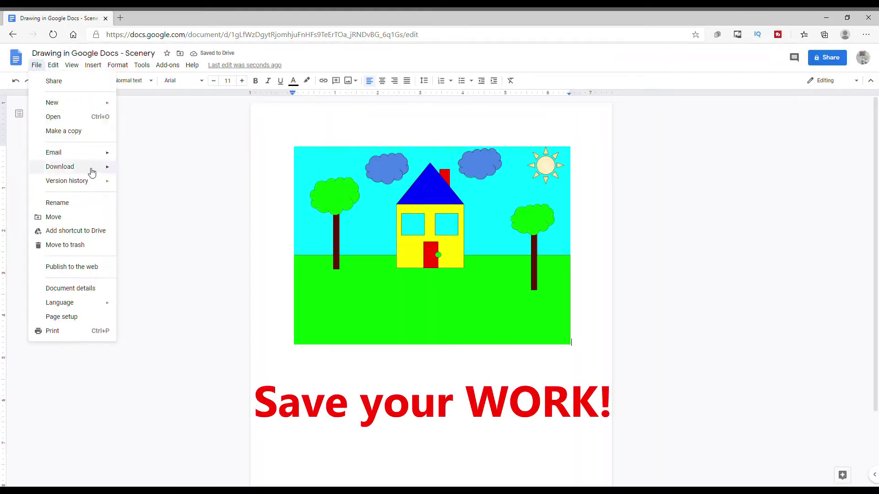
pyautogui.moveTo(110, 168)
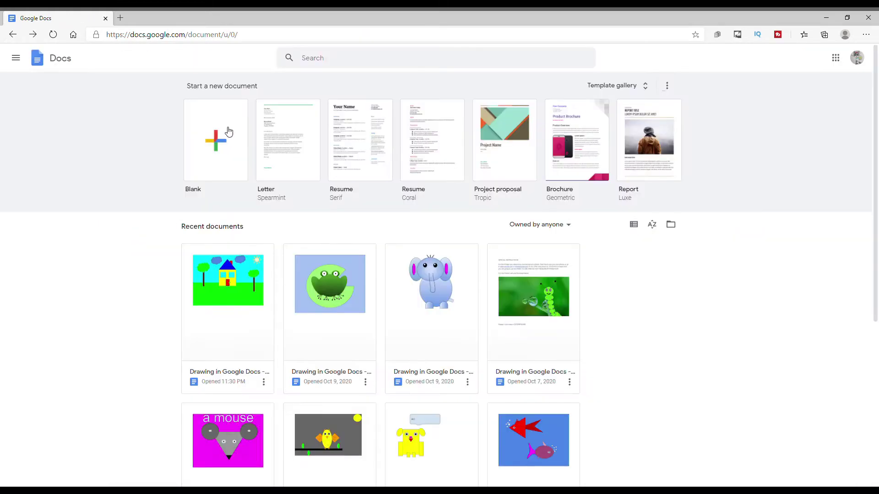
# Step: Create a blank document and name it "Drawing in Google Docs - a Forest"
pyautogui.click(228, 133)
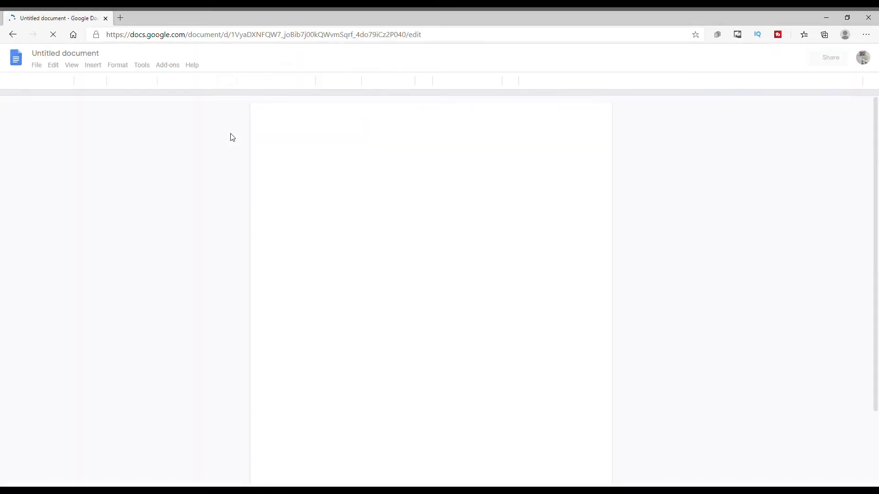
pyautogui.write('Dra')
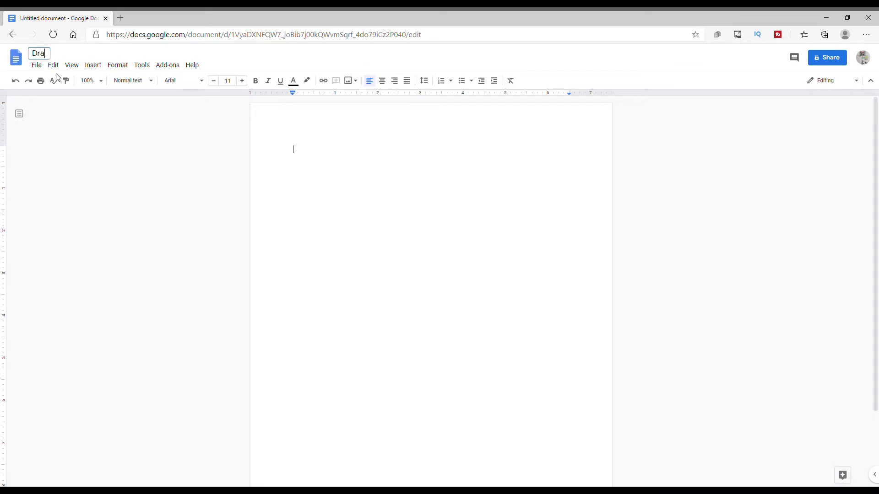
pyautogui.write('wing in Google Docs - a Forest')
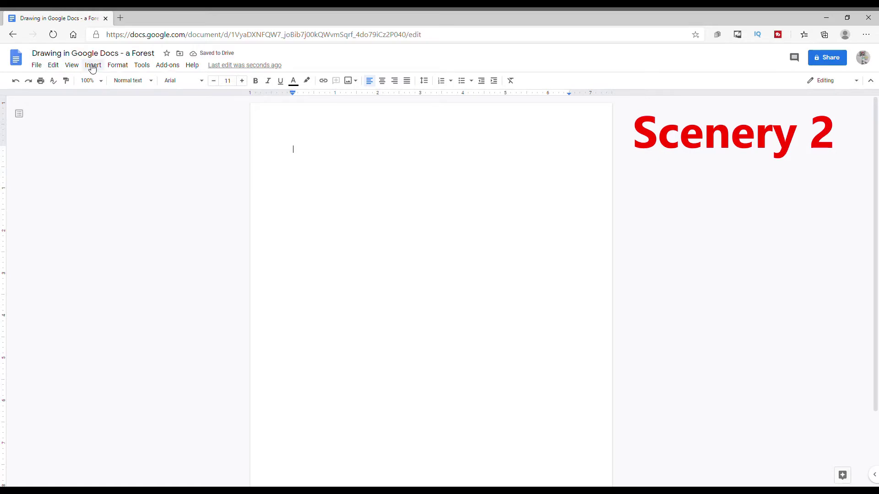
# Step: Insert a new drawing into the forest document
pyautogui.click(92, 65)
pyautogui.click(201, 108)
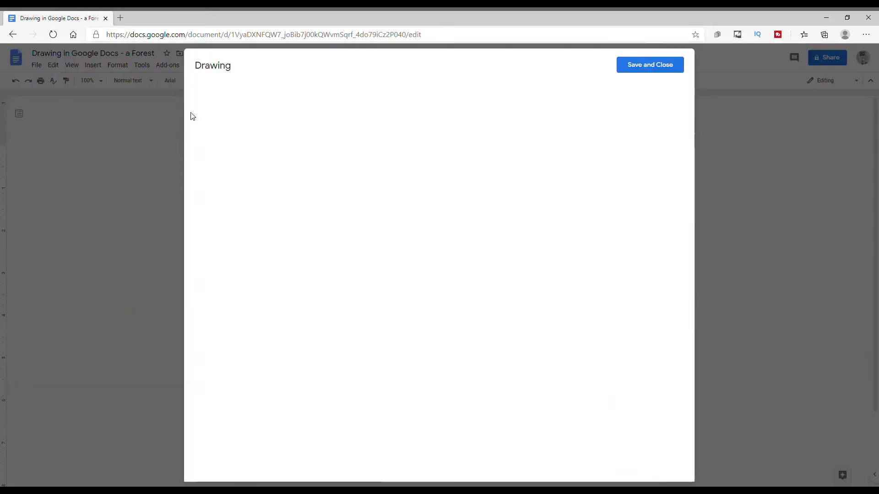
pyautogui.click(313, 92)
# Step: Try a solid cyan background for the forest drawing
pyautogui.rightClick(325, 231)
pyautogui.moveTo(357, 316)
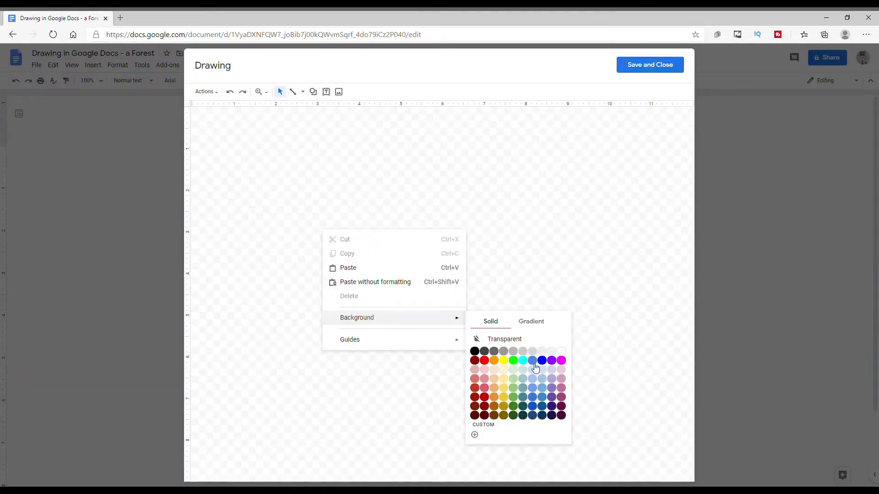
pyautogui.click(543, 308)
pyautogui.rightClick(362, 154)
pyautogui.click(524, 286)
# Step: Set the forest drawing's background to solid dark cornflower blue
pyautogui.rightClick(335, 156)
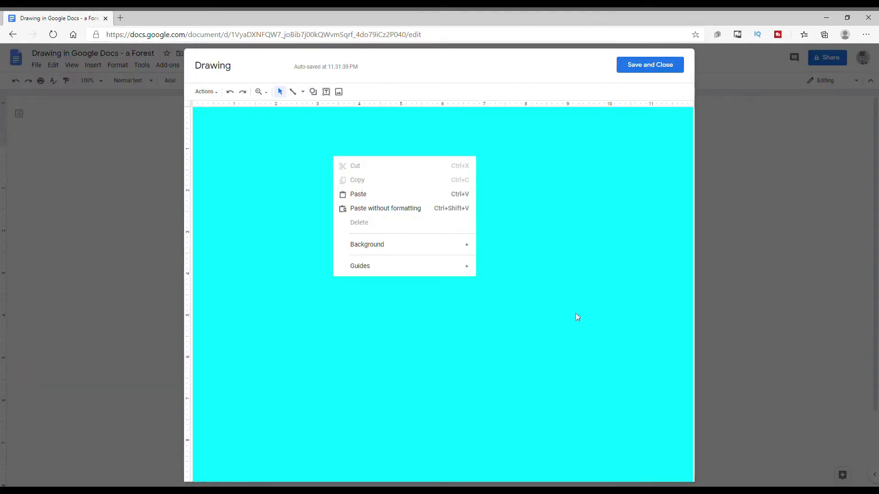
pyautogui.click(542, 330)
pyautogui.rightClick(377, 174)
pyautogui.click(312, 98)
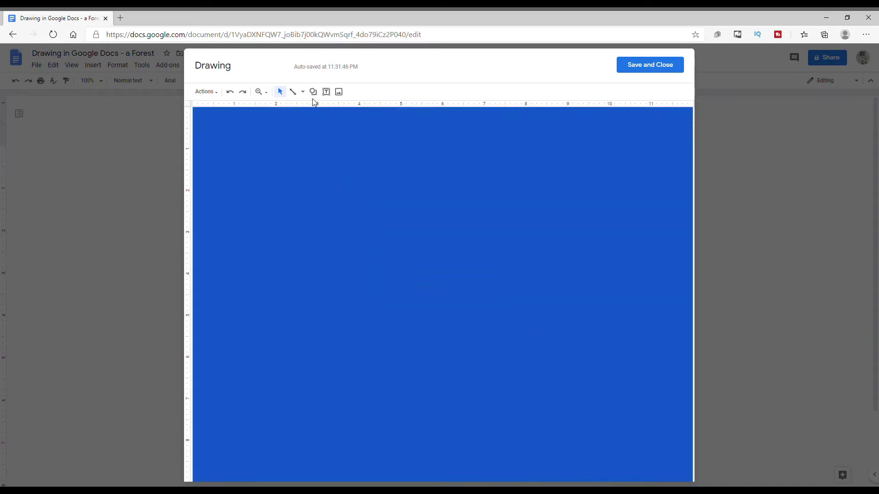
# Step: Draw a sun shape, fill it yellow and move it to the upper-right area of the blue background
pyautogui.click(313, 92)
pyautogui.moveTo(330, 107)
pyautogui.click(477, 151)
pyautogui.moveTo(527, 279); pyautogui.dragTo(525, 267)
pyautogui.click(355, 91)
pyautogui.click(388, 150)
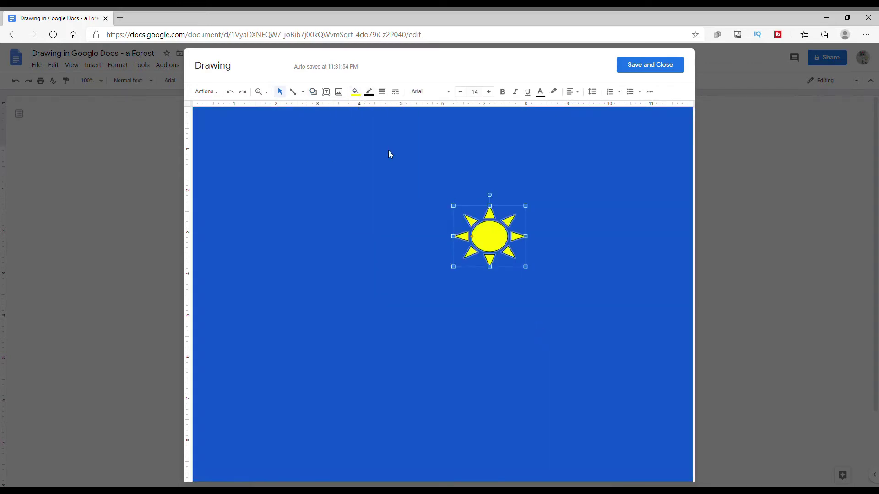
pyautogui.moveTo(616, 175); pyautogui.dragTo(616, 175)
# Step: Draw a tall narrow rectangle as a tree trunk, move it to the lower-left area and fill it dark red-brown
pyautogui.click(313, 91)
pyautogui.moveTo(339, 108)
pyautogui.click(383, 110)
pyautogui.moveTo(358, 272)
pyautogui.mouseDown()
pyautogui.moveTo(383, 412)
pyautogui.moveTo(371, 389)
pyautogui.mouseUp()
pyautogui.moveTo(371, 341); pyautogui.dragTo(294, 369)
pyautogui.click(320, 94)
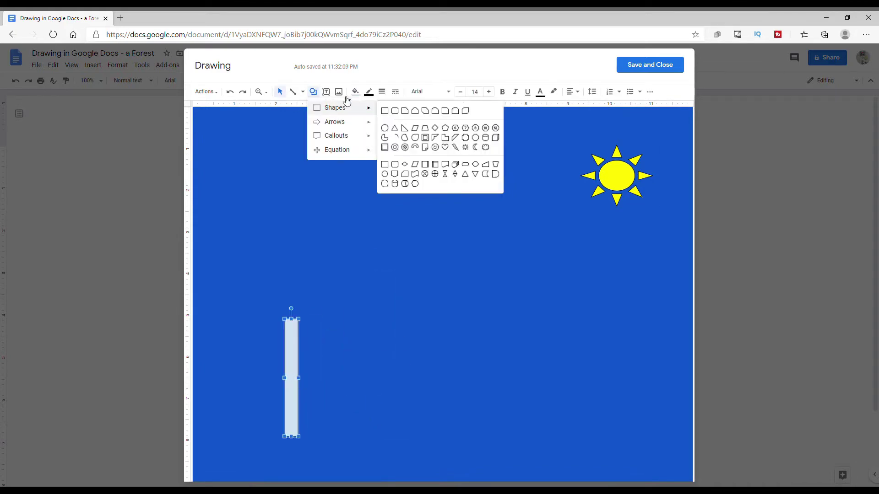
pyautogui.click(356, 92)
pyautogui.click(359, 202)
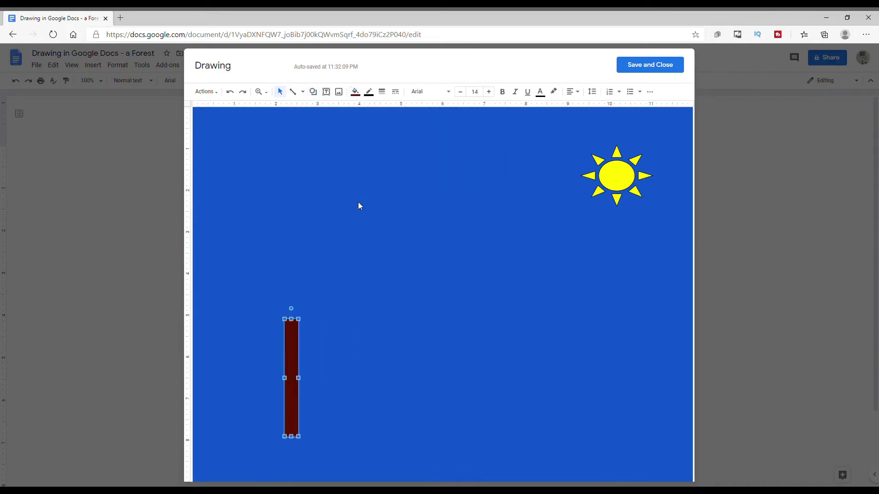
# Step: Give the tree trunk a custom, very dark red-brown fill
pyautogui.click(355, 92)
pyautogui.click(358, 222)
pyautogui.click(467, 359)
# Step: Draw a triangle, fill it bright green and place it over the upper part of the trunk as the lowest foliage tier
pyautogui.click(313, 92)
pyautogui.moveTo(329, 106)
pyautogui.click(389, 123)
pyautogui.moveTo(367, 215); pyautogui.dragTo(303, 290)
pyautogui.click(355, 95)
pyautogui.click(398, 139)
pyautogui.moveTo(335, 257); pyautogui.dragTo(292, 336)
pyautogui.click(334, 186)
# Step: Draw a second triangle, fill it bright green and stack it above the lowest foliage tier
pyautogui.click(315, 94)
pyautogui.click(388, 123)
pyautogui.moveTo(389, 213); pyautogui.dragTo(316, 290)
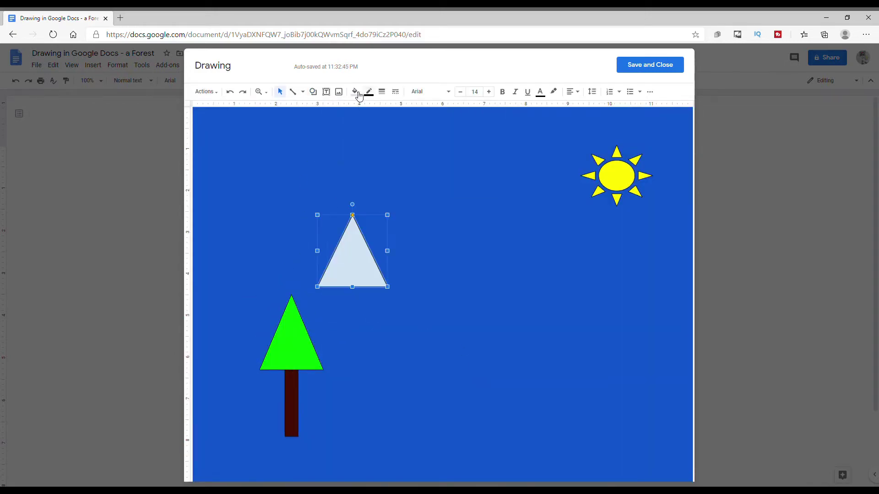
pyautogui.click(356, 95)
pyautogui.click(399, 140)
pyautogui.moveTo(351, 256); pyautogui.dragTo(290, 314)
pyautogui.click(395, 242)
# Step: Draw a third, narrower triangle, place it at the top of the tree and fill it bright green
pyautogui.rightClick(391, 220)
pyautogui.click(313, 92)
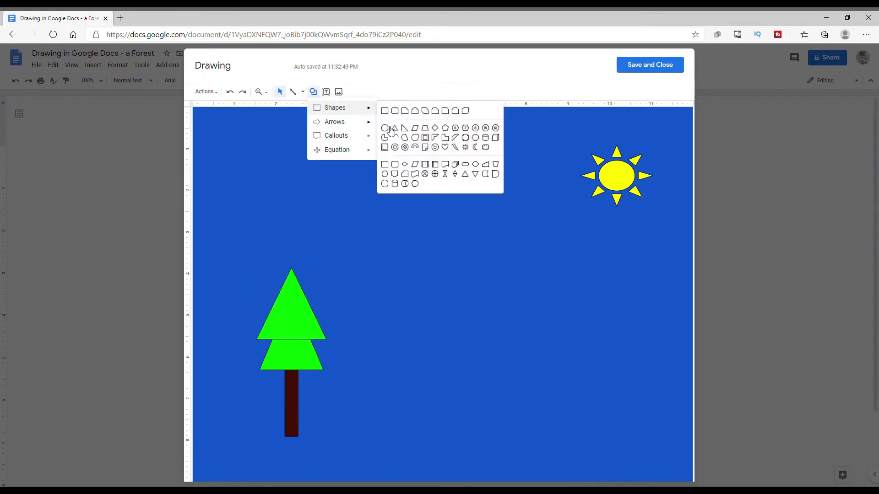
pyautogui.click(389, 123)
pyautogui.moveTo(373, 229)
pyautogui.mouseDown()
pyautogui.moveTo(328, 298)
pyautogui.moveTo(291, 288)
pyautogui.mouseUp()
pyautogui.click(319, 156)
pyautogui.click(291, 284)
pyautogui.click(356, 95)
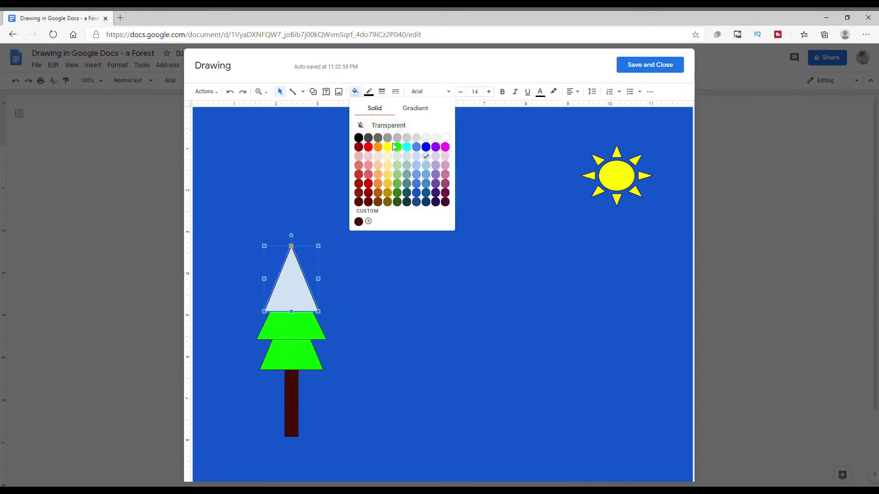
pyautogui.click(398, 139)
pyautogui.click(320, 119)
# Step: Draw a rectangle as the ground and stretch it across the full width of the canvas's lower part
pyautogui.click(313, 92)
pyautogui.moveTo(329, 106)
pyautogui.click(387, 109)
pyautogui.moveTo(648, 453); pyautogui.dragTo(682, 477)
pyautogui.click(313, 92)
pyautogui.moveTo(326, 110)
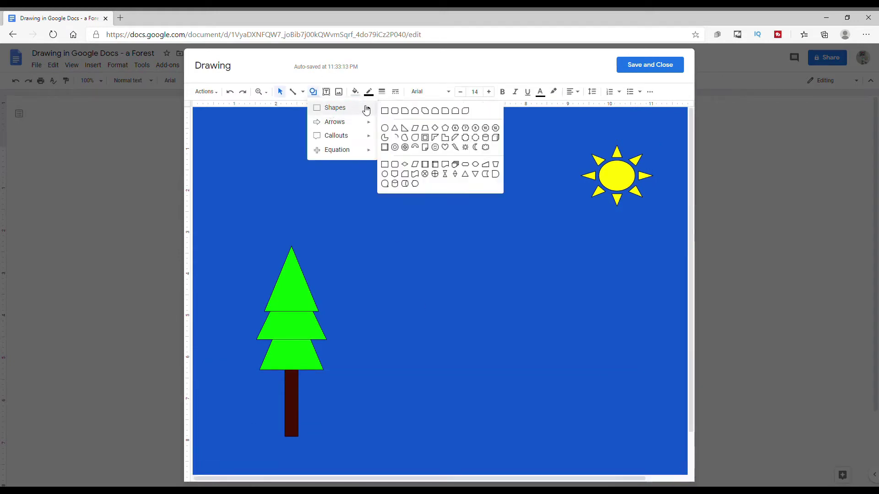
pyautogui.click(387, 112)
pyautogui.moveTo(223, 350); pyautogui.dragTo(661, 478)
pyautogui.click(620, 432)
pyautogui.moveTo(620, 452); pyautogui.dragTo(193, 451)
pyautogui.moveTo(428, 430); pyautogui.dragTo(428, 384)
pyautogui.moveTo(662, 429); pyautogui.dragTo(687, 427)
# Step: Fill the ground rectangle bright green and send it to the back behind the tree
pyautogui.click(355, 92)
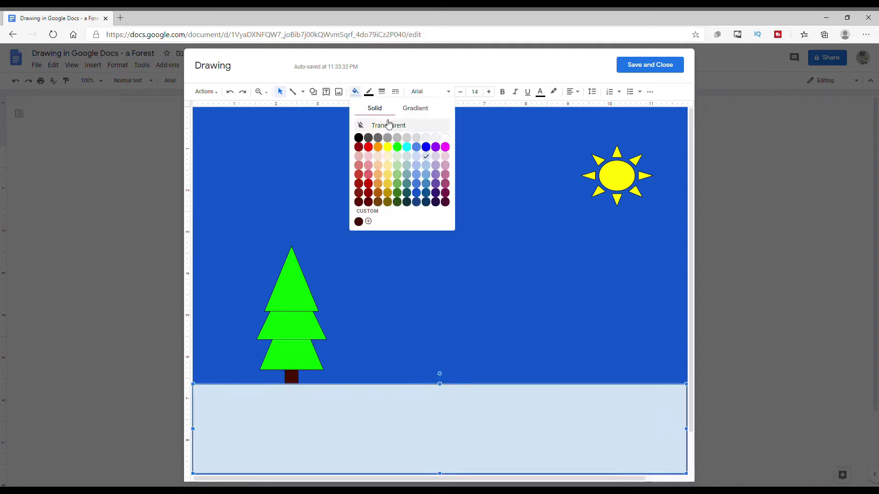
pyautogui.click(397, 147)
pyautogui.rightClick(418, 430)
pyautogui.moveTo(451, 389)
pyautogui.click(608, 435)
pyautogui.click(489, 277)
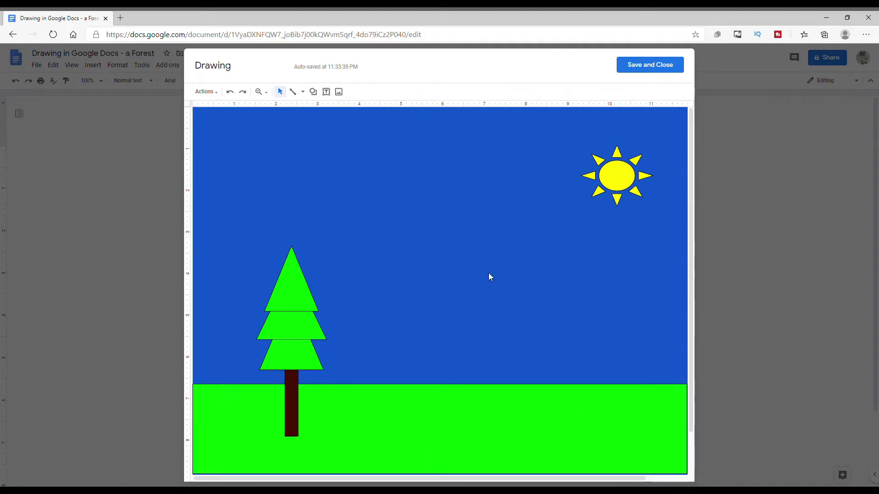
# Step: Copy the trunk and place the duplicate just right of the first tree, slightly lower
pyautogui.rightClick(295, 408)
pyautogui.click(328, 263)
pyautogui.hotkey('ctrl', 'v')
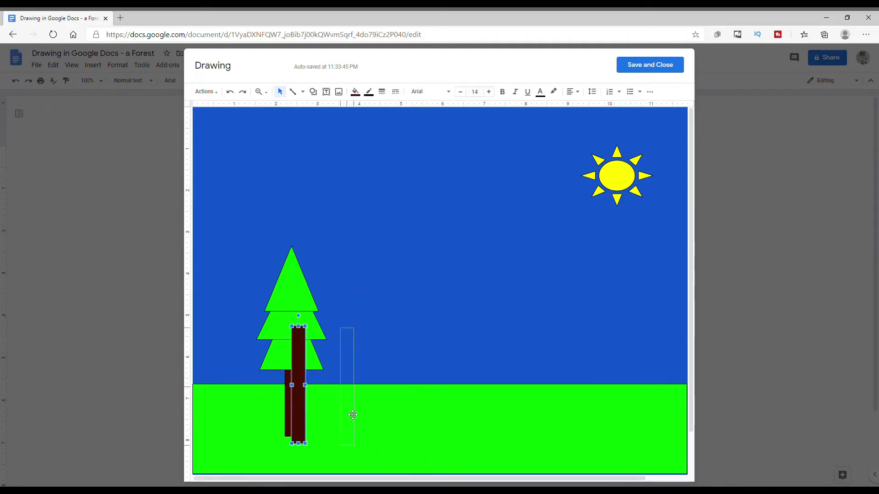
pyautogui.moveTo(352, 415); pyautogui.dragTo(339, 424)
pyautogui.click(384, 325)
# Step: Duplicate a green foliage triangle of the first tree and move the copy onto the second trunk
pyautogui.rightClick(305, 363)
pyautogui.click(323, 224)
pyautogui.rightClick(498, 241)
pyautogui.click(522, 279)
pyautogui.moveTo(293, 348); pyautogui.dragTo(333, 302)
# Step: Complete the second tree's three-tier foliage with copies of the first tree's remaining triangles
pyautogui.rightClick(295, 324)
pyautogui.click(318, 182)
pyautogui.rightClick(472, 228)
pyautogui.click(486, 263)
pyautogui.rightClick(282, 290)
pyautogui.click(304, 314)
pyautogui.rightClick(371, 263)
pyautogui.click(387, 301)
pyautogui.click(435, 256)
# Step: Copy the second tree's trunk and place the duplicate to its right as the third trunk
pyautogui.rightClick(332, 419)
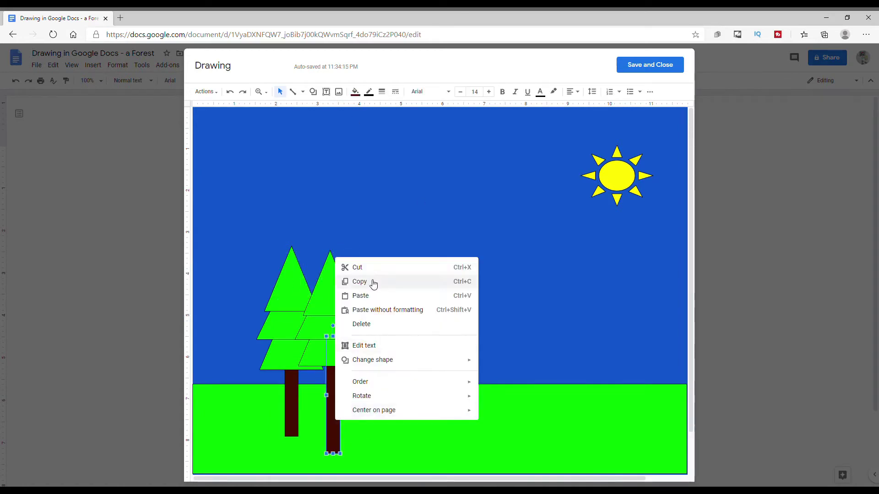
pyautogui.click(372, 283)
pyautogui.hotkey('ctrl', 'v')
pyautogui.moveTo(385, 388); pyautogui.dragTo(385, 389)
# Step: Draw a cloud shape, fill it green, and move and resize it as the treetop of the third trunk
pyautogui.click(313, 91)
pyautogui.click(458, 151)
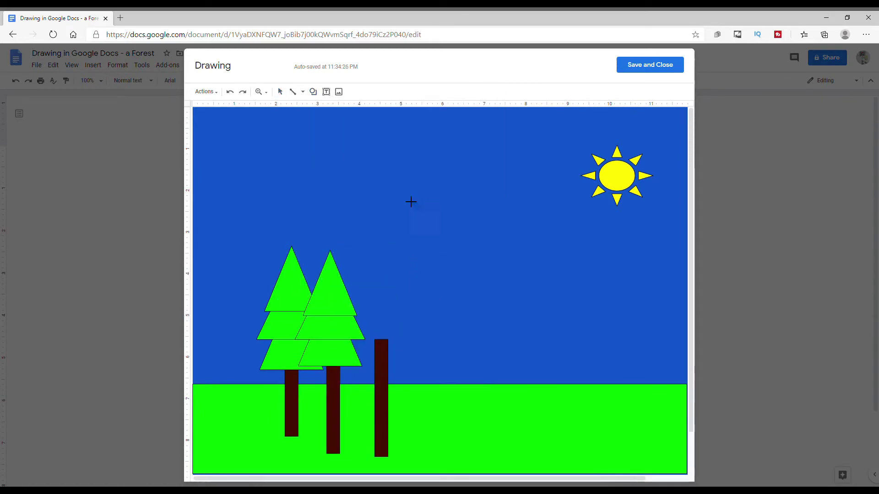
pyautogui.moveTo(396, 181)
pyautogui.mouseDown()
pyautogui.moveTo(523, 293)
pyautogui.moveTo(504, 271)
pyautogui.mouseUp()
pyautogui.click(355, 92)
pyautogui.click(396, 155)
pyautogui.moveTo(426, 229); pyautogui.dragTo(365, 319)
pyautogui.moveTo(335, 272); pyautogui.dragTo(343, 277)
pyautogui.moveTo(390, 337); pyautogui.dragTo(380, 336)
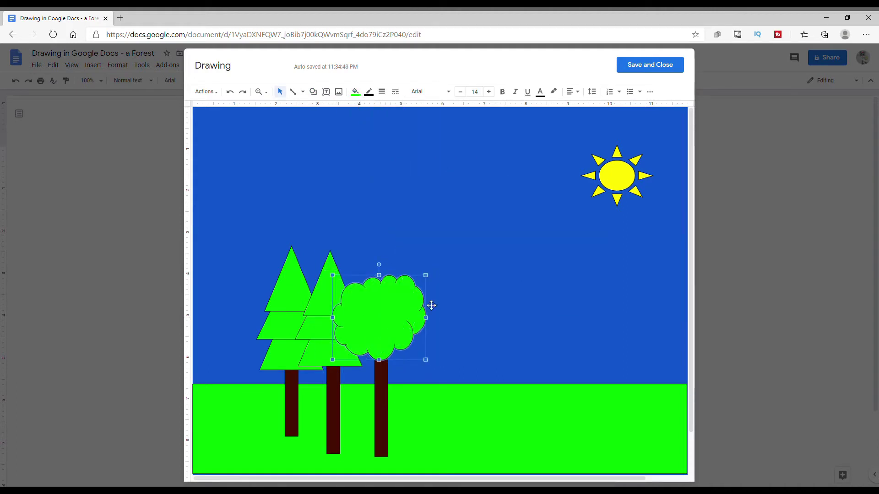
# Step: Apply a custom green fill to the cloud-shaped treetop
pyautogui.click(355, 91)
pyautogui.click(368, 222)
pyautogui.click(465, 359)
pyautogui.click(373, 146)
# Step: Paste another trunk and place it right of the cloud-topped tree as the fourth trunk
pyautogui.rightClick(486, 329)
pyautogui.click(507, 367)
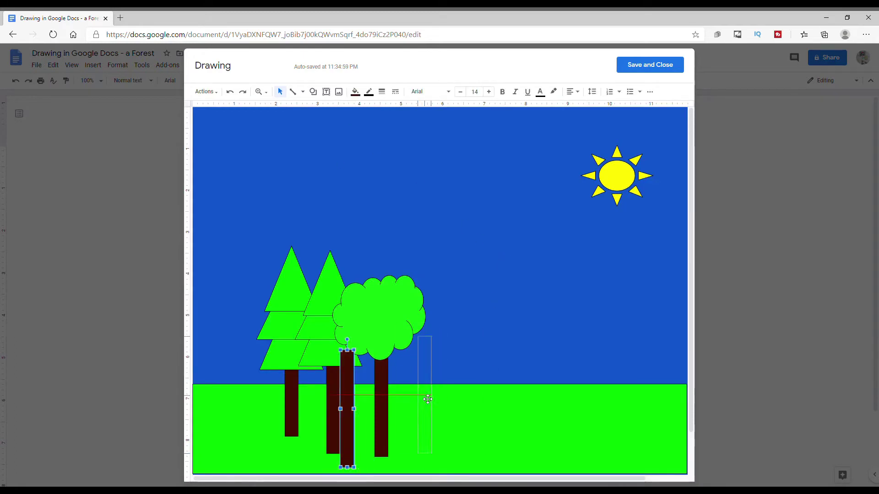
pyautogui.moveTo(428, 400); pyautogui.dragTo(428, 399)
# Step: Copy the second tree's top triangle and place the duplicate above the fourth trunk
pyautogui.rightClick(330, 291)
pyautogui.click(349, 314)
pyautogui.rightClick(484, 263)
pyautogui.click(497, 298)
pyautogui.moveTo(345, 305); pyautogui.dragTo(428, 296)
pyautogui.click(395, 256)
# Step: Paste two more copies of the triangle and stack them into three foliage tiers on the fourth trunk
pyautogui.rightClick(420, 334)
pyautogui.click(616, 268)
pyautogui.rightClick(457, 283)
pyautogui.click(476, 319)
pyautogui.click(514, 278)
pyautogui.rightClick(515, 278)
pyautogui.click(533, 314)
pyautogui.click(492, 258)
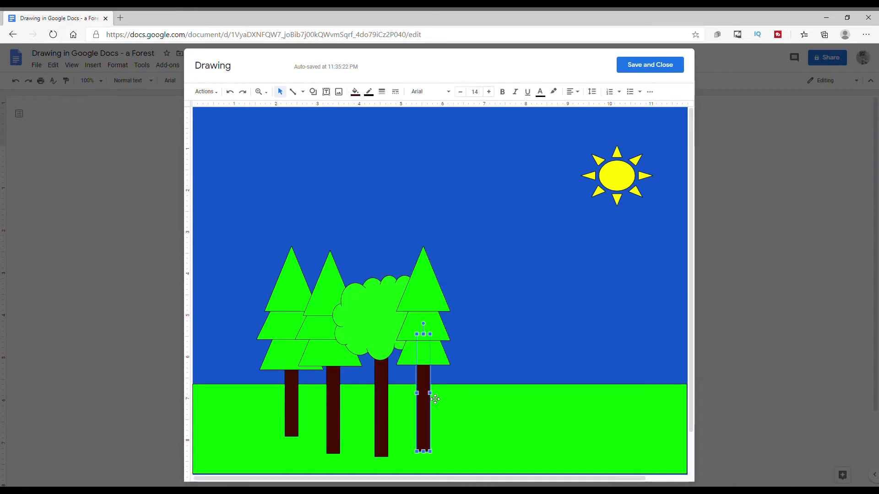
# Step: Copy the fourth trunk and place the duplicate to its right as the fifth trunk
pyautogui.rightClick(430, 392)
pyautogui.click(521, 276)
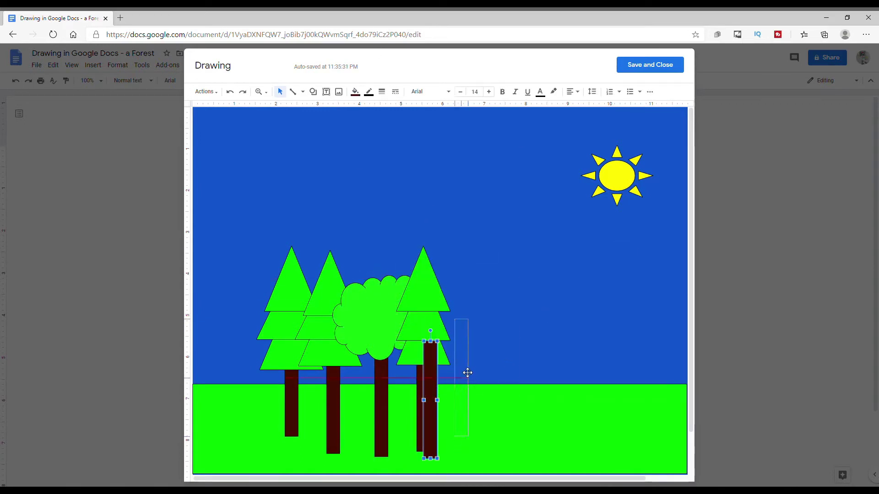
pyautogui.moveTo(467, 373); pyautogui.dragTo(472, 384)
# Step: Draw one tall triangle, place it on the fifth trunk as its treetop and fill it with the custom green
pyautogui.click(313, 91)
pyautogui.moveTo(371, 108)
pyautogui.click(468, 178)
pyautogui.moveTo(529, 186)
pyautogui.mouseDown()
pyautogui.moveTo(475, 294)
pyautogui.moveTo(473, 284)
pyautogui.mouseUp()
pyautogui.moveTo(499, 263)
pyautogui.mouseDown()
pyautogui.moveTo(477, 346)
pyautogui.moveTo(465, 329)
pyautogui.mouseUp()
pyautogui.click(356, 91)
pyautogui.click(368, 221)
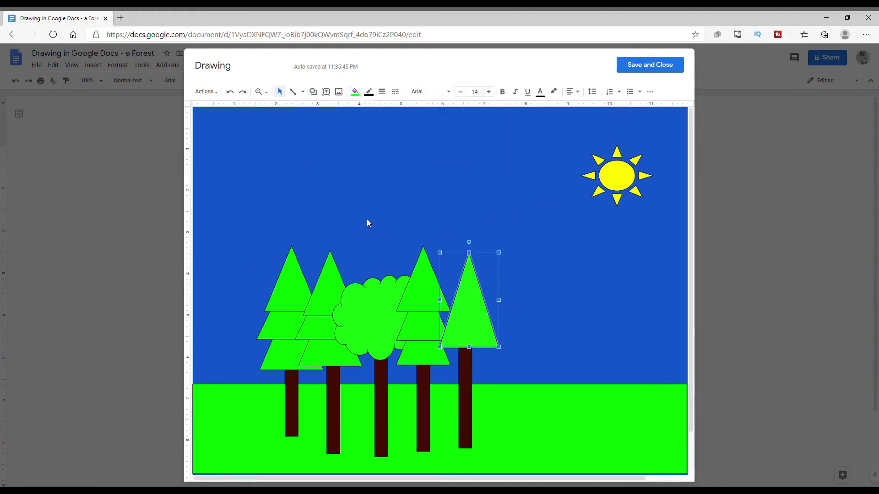
pyautogui.click(563, 322)
# Step: Build a sixth tree by pasting a trunk right of the fifth and topping it with a copy of the cloud-shaped treetop
pyautogui.rightClick(524, 298)
pyautogui.click(554, 338)
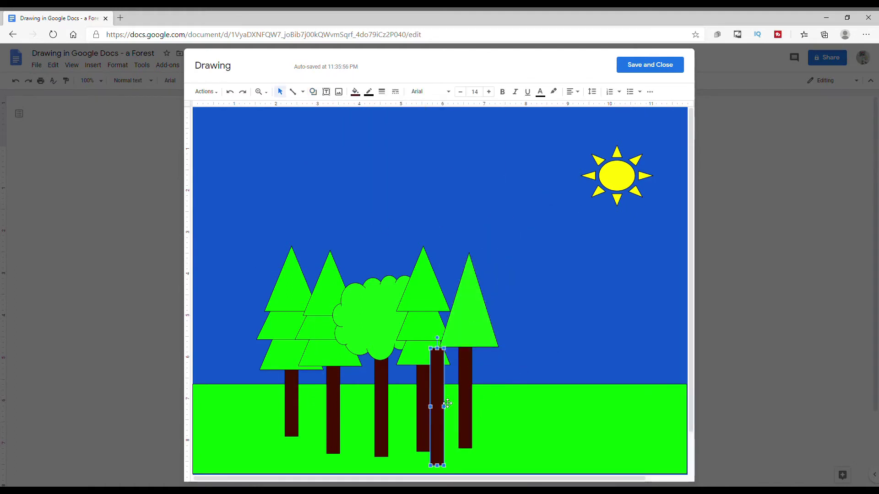
pyautogui.moveTo(508, 403); pyautogui.dragTo(498, 406)
pyautogui.rightClick(361, 336)
pyautogui.click(388, 191)
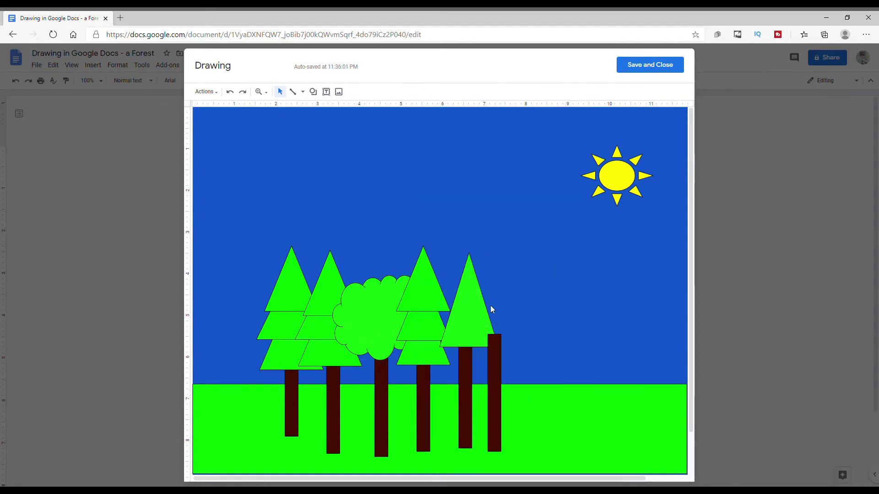
pyautogui.hotkey('ctrl', 'v')
pyautogui.moveTo(397, 336); pyautogui.dragTo(505, 333)
pyautogui.click(545, 325)
# Step: Paste a copy of the sixth trunk, shorten it and place it to the right as the seventh trunk
pyautogui.rightClick(497, 394)
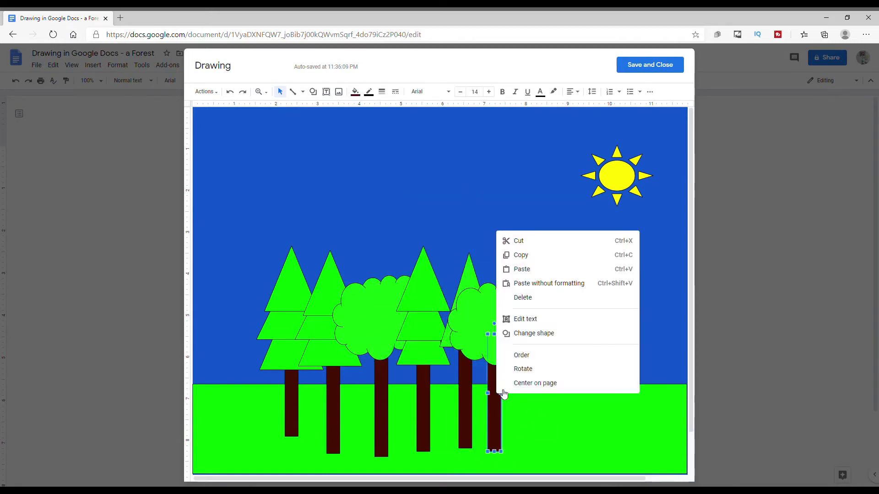
pyautogui.click(544, 256)
pyautogui.rightClick(538, 252)
pyautogui.click(563, 290)
pyautogui.moveTo(505, 398); pyautogui.dragTo(505, 383)
pyautogui.moveTo(506, 409); pyautogui.dragTo(535, 389)
# Step: Copy the fifth tree's tall triangle and place the duplicate on the seventh trunk
pyautogui.rightClick(467, 276)
pyautogui.click(494, 301)
pyautogui.rightClick(557, 256)
pyautogui.click(545, 294)
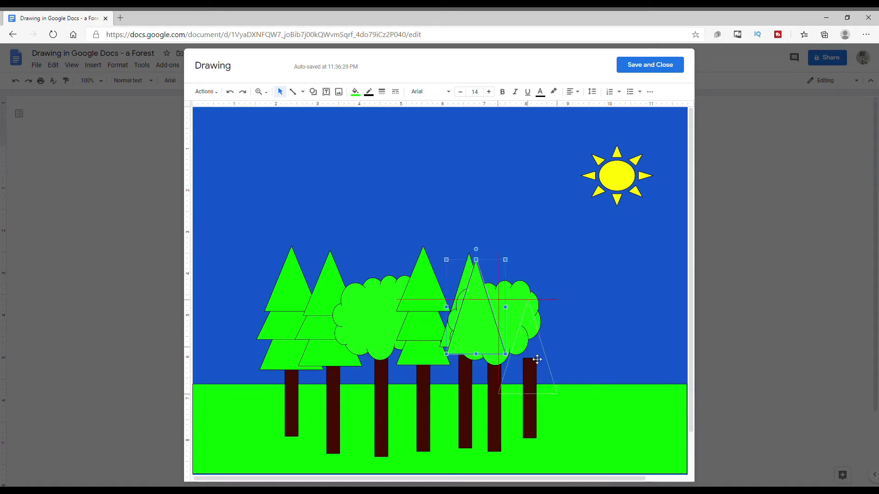
pyautogui.moveTo(485, 330); pyautogui.dragTo(547, 352)
pyautogui.click(548, 235)
# Step: Draw a cloud shape in the sky above the seventh tree
pyautogui.click(314, 92)
pyautogui.moveTo(331, 109)
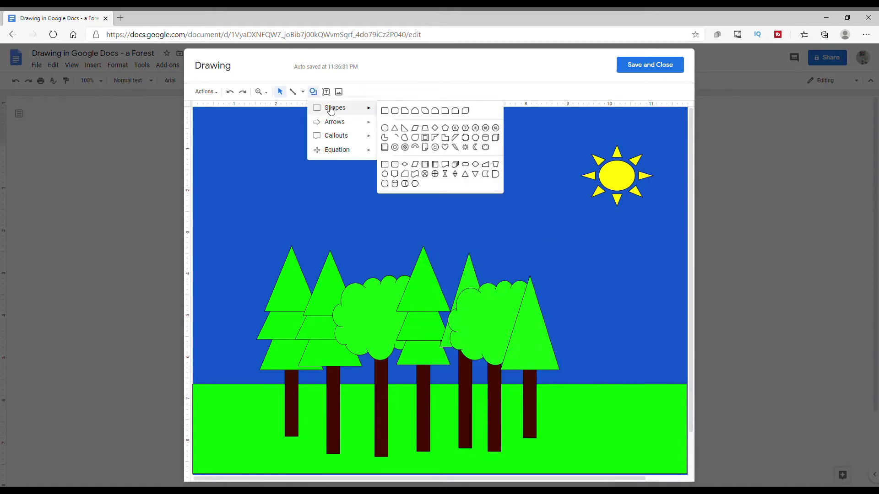
pyautogui.click(395, 137)
pyautogui.moveTo(507, 190); pyautogui.dragTo(588, 262)
# Step: Copy the seventh trunk, place the duplicate to its right and stretch it taller
pyautogui.rightClick(531, 415)
pyautogui.click(563, 271)
pyautogui.hotkey('ctrl', 'v')
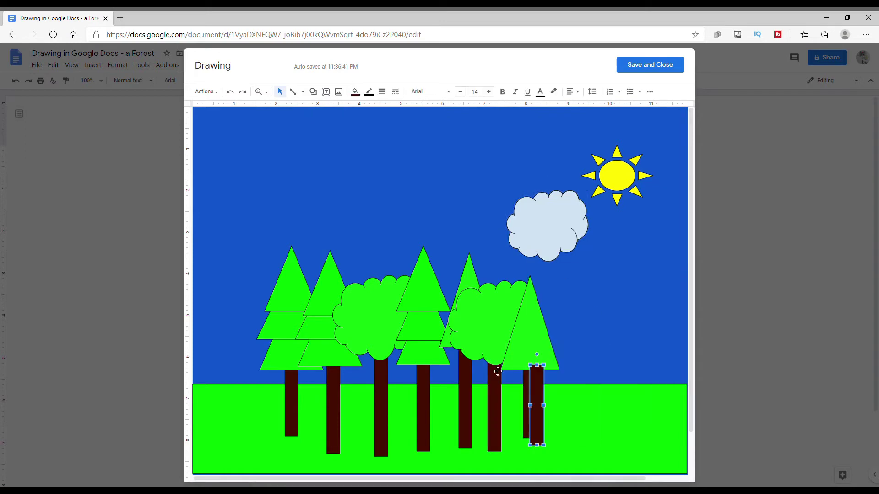
pyautogui.moveTo(570, 358); pyautogui.dragTo(570, 339)
# Step: Move the new cloud shape onto the eighth trunk and fill it green as its treetop
pyautogui.moveTo(552, 232); pyautogui.dragTo(573, 341)
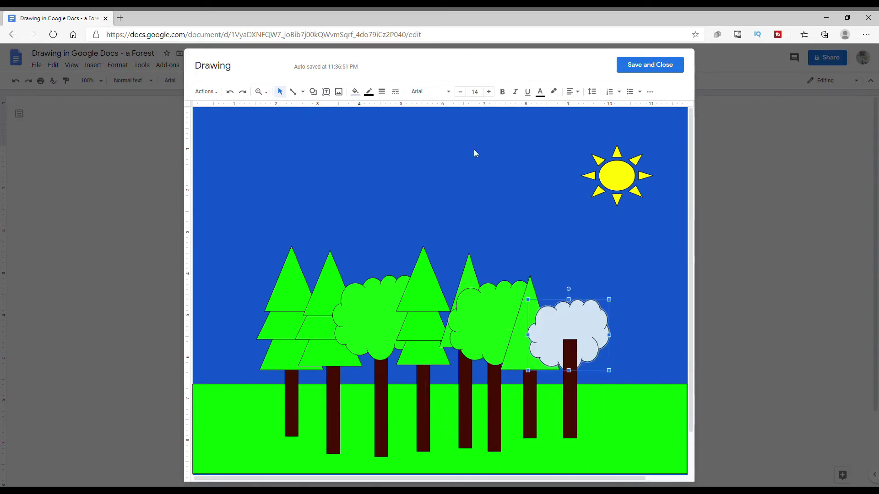
pyautogui.click(355, 92)
pyautogui.click(399, 147)
# Step: Send the eighth tree's cloud-shaped treetop and its trunk to the back
pyautogui.rightClick(580, 331)
pyautogui.moveTo(482, 293)
pyautogui.click(637, 337)
pyautogui.rightClick(565, 322)
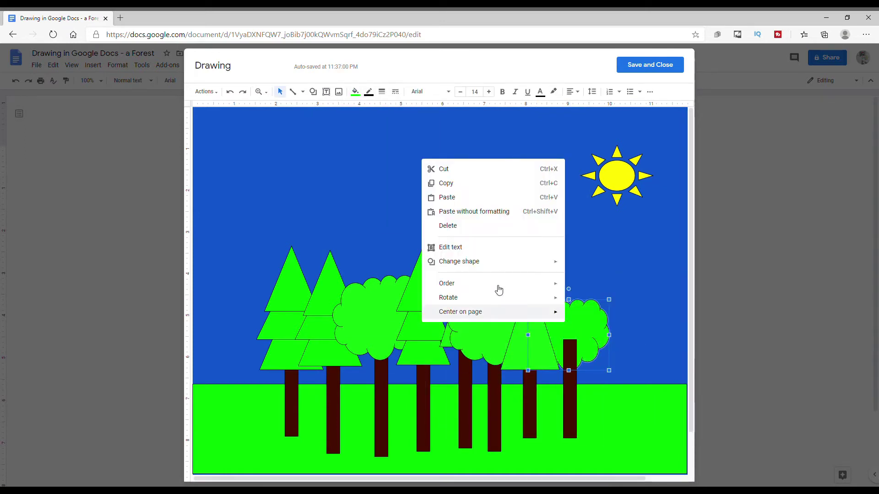
pyautogui.rightClick(571, 410)
pyautogui.moveTo(463, 374)
pyautogui.click(627, 417)
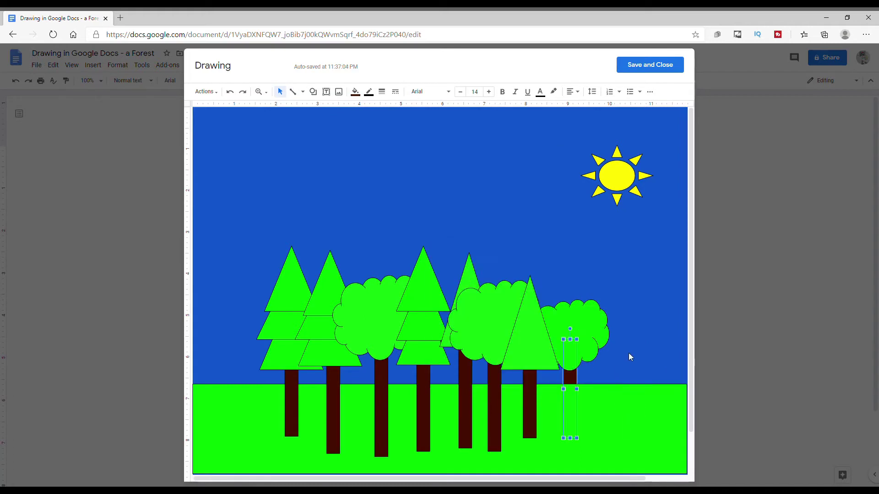
# Step: Draw a cloud in the sky left of the sun and fill it with a light blue radial gradient
pyautogui.click(313, 91)
pyautogui.moveTo(333, 110)
pyautogui.click(396, 137)
pyautogui.moveTo(464, 152); pyautogui.dragTo(542, 214)
pyautogui.click(355, 91)
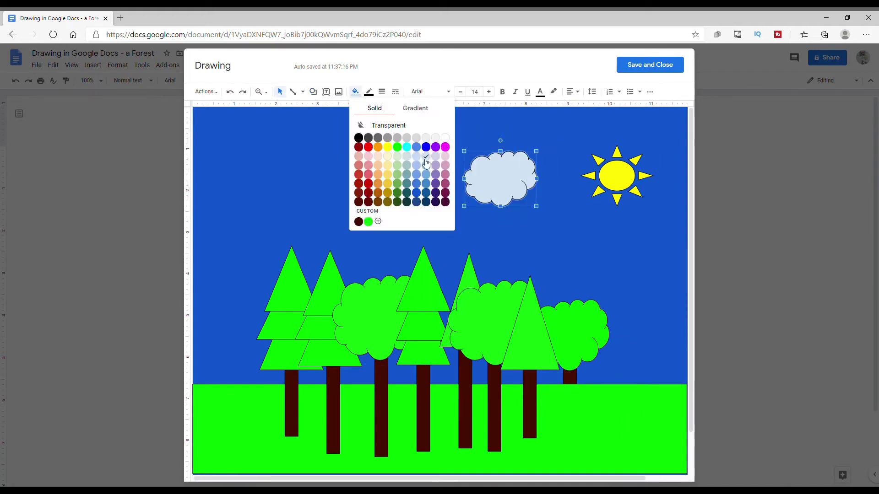
pyautogui.click(407, 148)
pyautogui.click(355, 92)
pyautogui.click(415, 108)
pyautogui.click(393, 129)
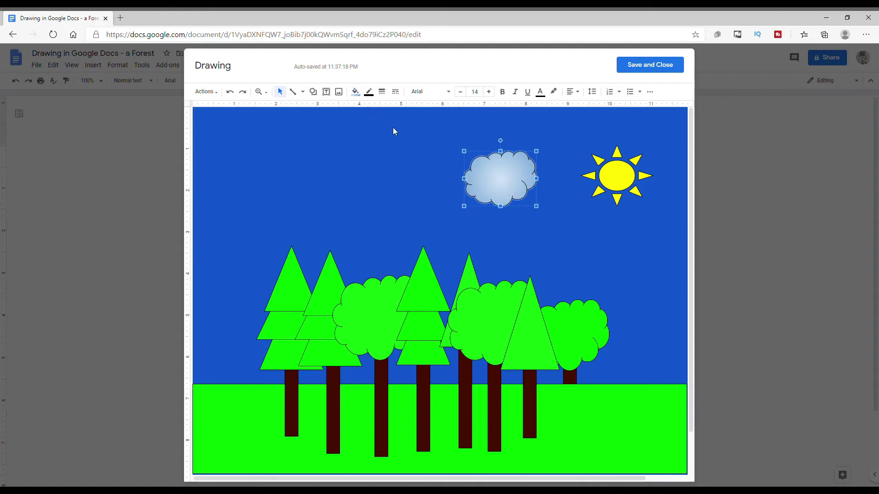
# Step: Duplicate the gradient cloud and place the copy to its left, partly overlapping it
pyautogui.rightClick(491, 185)
pyautogui.click(510, 208)
pyautogui.rightClick(411, 197)
pyautogui.click(430, 233)
pyautogui.moveTo(501, 192); pyautogui.dragTo(447, 182)
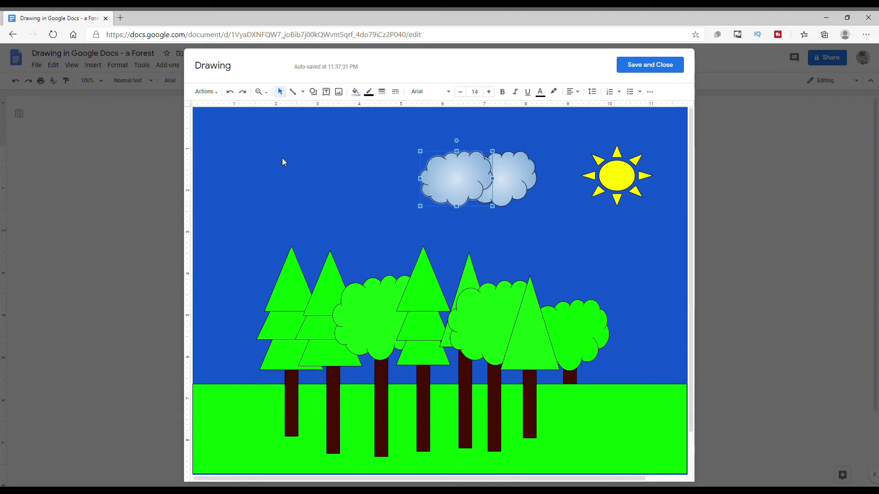
# Step: Paste two more copies of the gradient cloud, each overlapping the previous one to extend the row leftwards
pyautogui.rightClick(435, 183)
pyautogui.click(458, 221)
pyautogui.moveTo(515, 204); pyautogui.dragTo(412, 191)
pyautogui.rightClick(395, 174)
pyautogui.click(429, 201)
pyautogui.rightClick(426, 190)
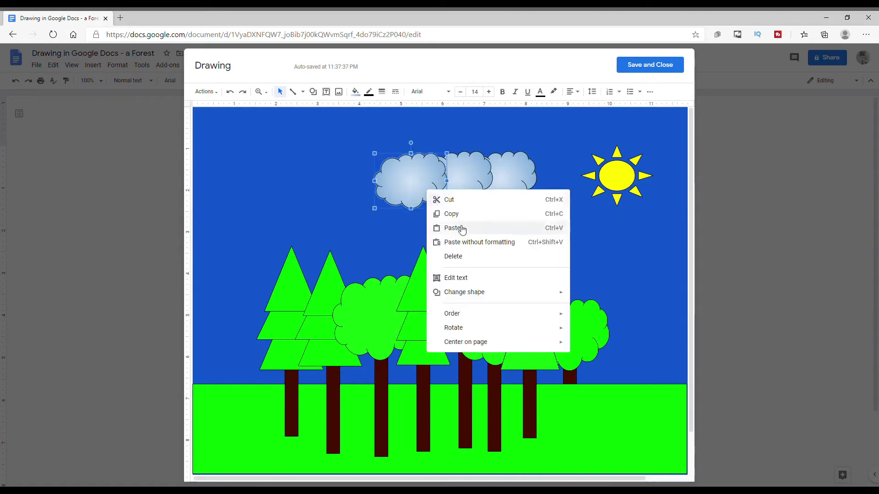
pyautogui.click(461, 228)
pyautogui.moveTo(472, 197); pyautogui.dragTo(386, 164)
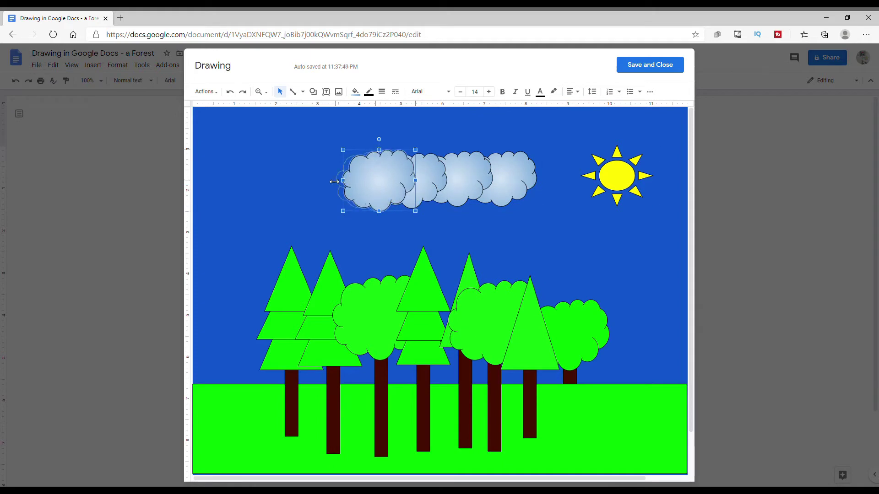
# Step: Widen the leftmost cloud in the row slightly and make the rightmost cloud smaller
pyautogui.moveTo(334, 182); pyautogui.dragTo(329, 181)
pyautogui.click(501, 153)
pyautogui.moveTo(537, 183); pyautogui.dragTo(528, 183)
pyautogui.click(545, 219)
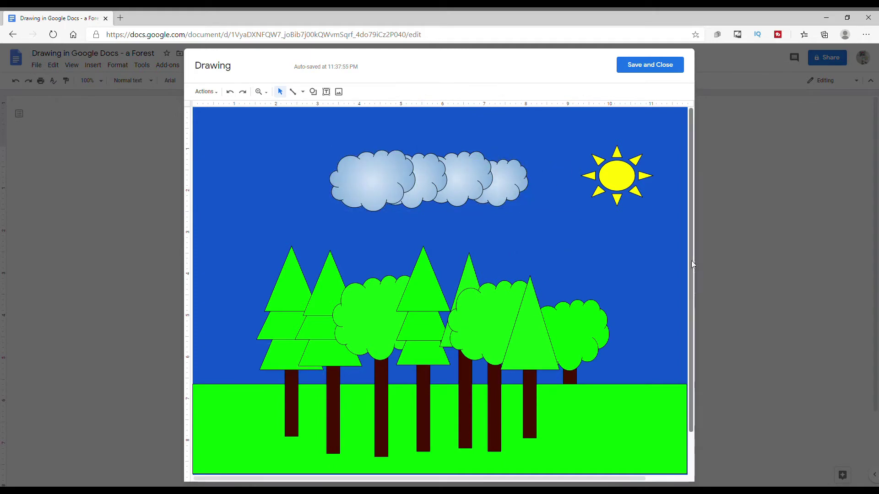
# Step: Spread three of the overlapping clouds out: one in the upper-left sky, one just below it, and one at the right end of the horizon
pyautogui.moveTo(356, 198); pyautogui.dragTo(270, 176)
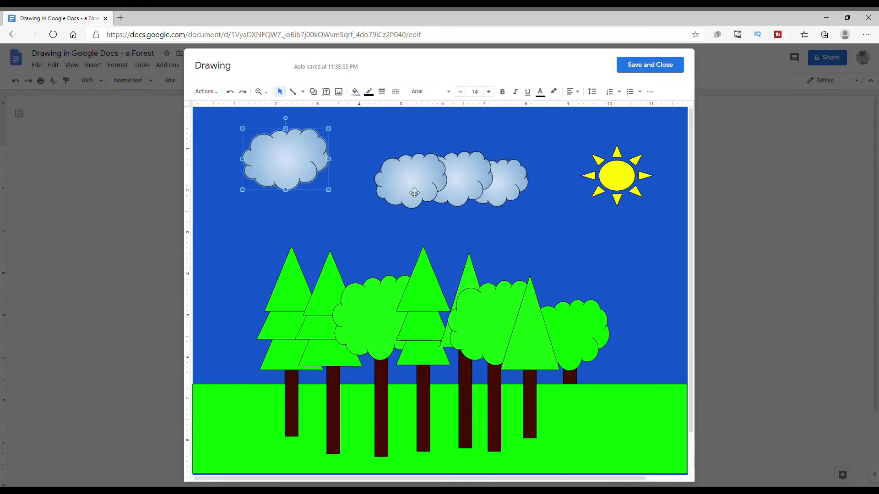
pyautogui.moveTo(403, 183); pyautogui.dragTo(324, 222)
pyautogui.moveTo(457, 183); pyautogui.dragTo(638, 394)
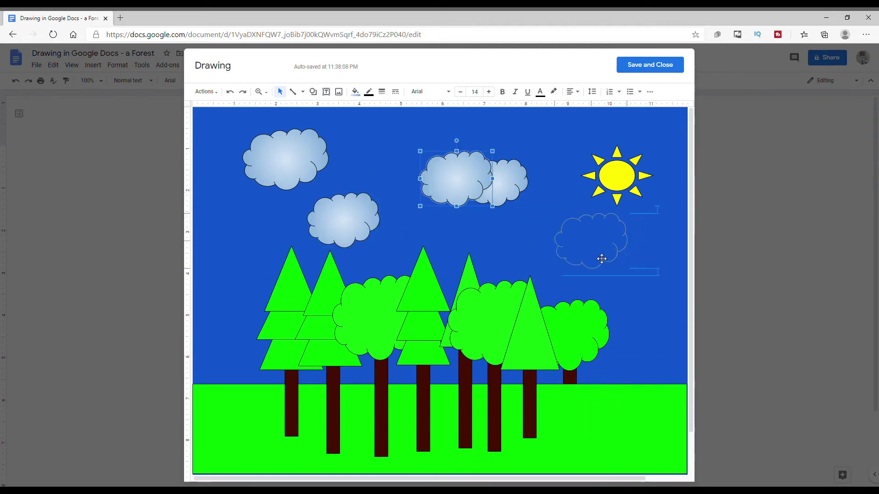
pyautogui.moveTo(601, 260); pyautogui.dragTo(649, 397)
# Step: Order the cloud at the right end of the horizon so it sits behind the green ground
pyautogui.rightClick(644, 371)
pyautogui.moveTo(558, 332)
pyautogui.click(500, 364)
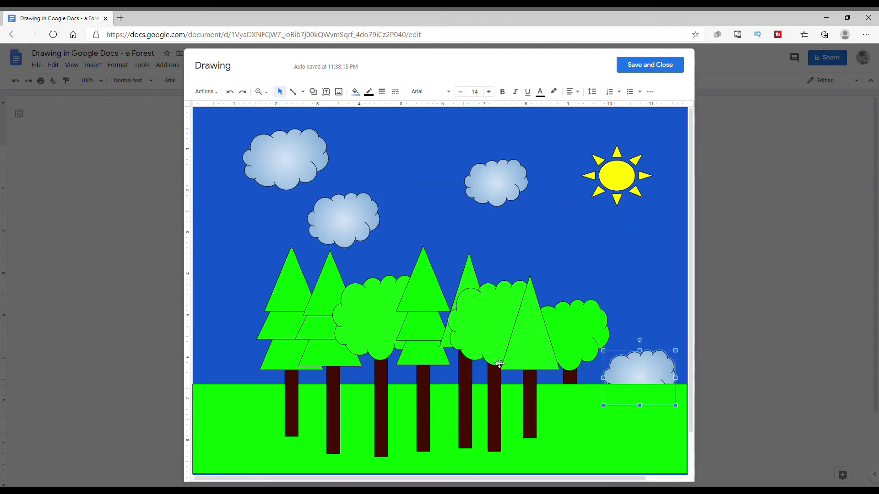
# Step: Move the small cloud below and left of the sun, and paste another cloud into its former place in the sky
pyautogui.moveTo(506, 183); pyautogui.dragTo(570, 246)
pyautogui.rightClick(451, 150)
pyautogui.click(488, 188)
pyautogui.moveTo(435, 196); pyautogui.dragTo(504, 182)
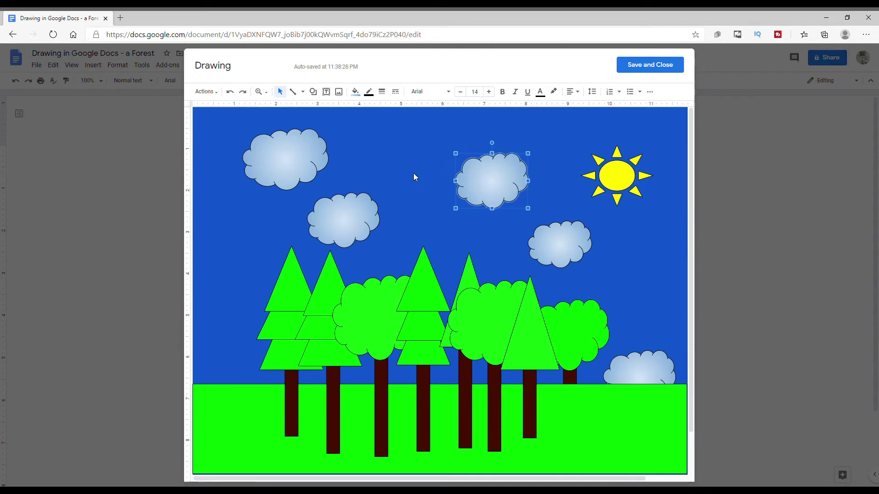
# Step: Save and close the forest drawing so it is placed in the document
pyautogui.click(414, 175)
pyautogui.click(637, 71)
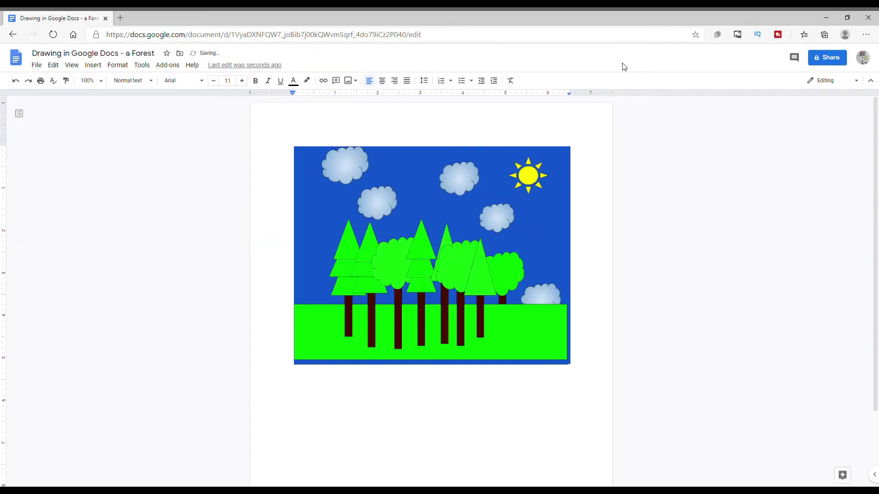
pyautogui.click(36, 65)
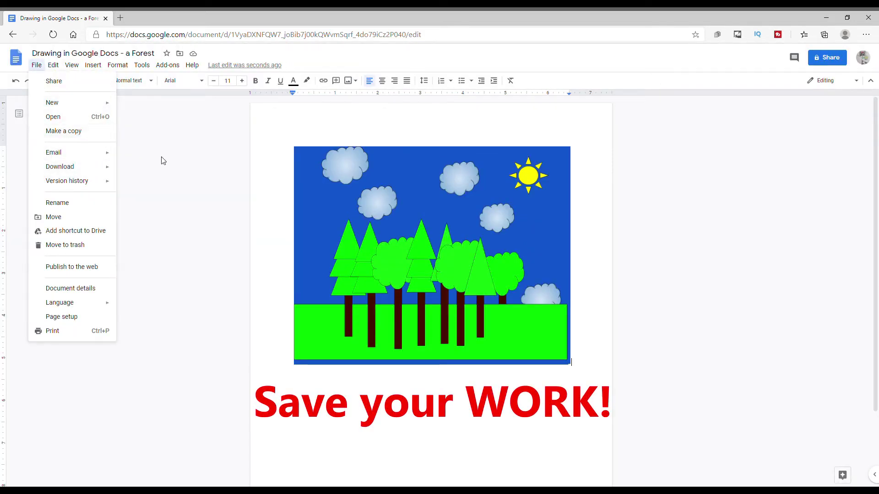
pyautogui.press('Escape')
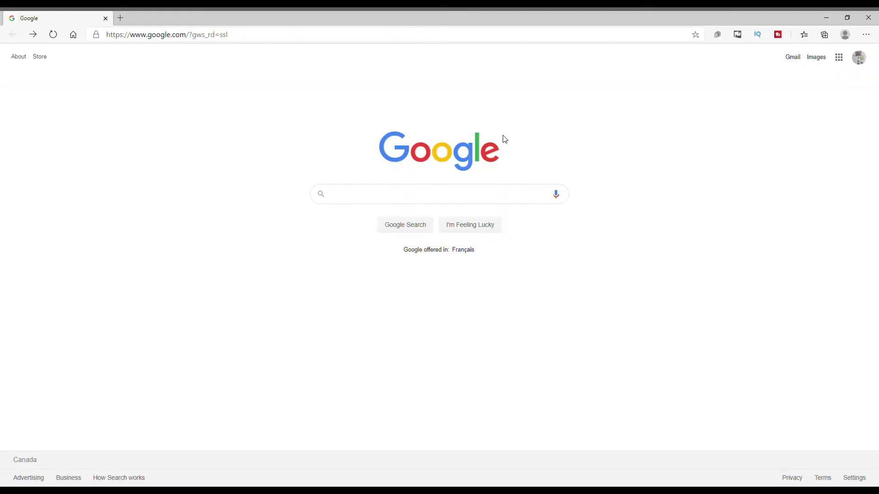
# Step: Open Google Docs, create a blank document and title it "Drawing in Google Docs - a Scenery 3"
pyautogui.click(846, 59)
pyautogui.click(760, 194)
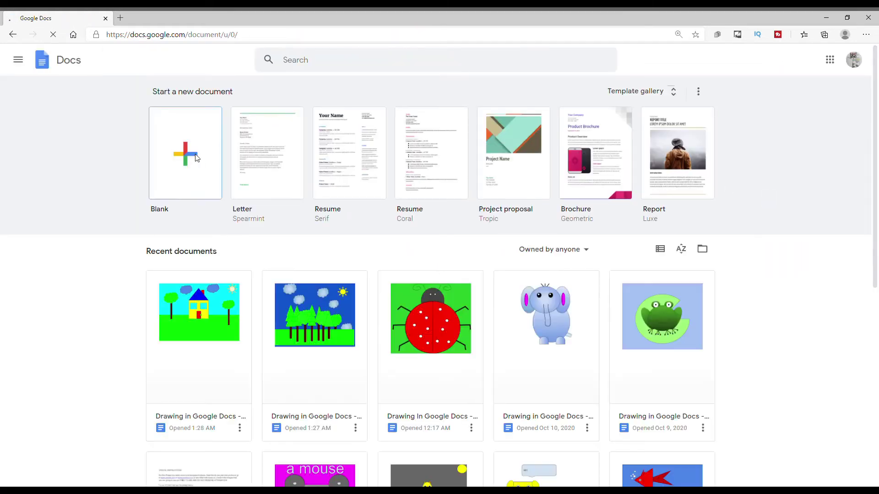
pyautogui.click(185, 153)
pyautogui.click(74, 54)
pyautogui.write('Drawi')
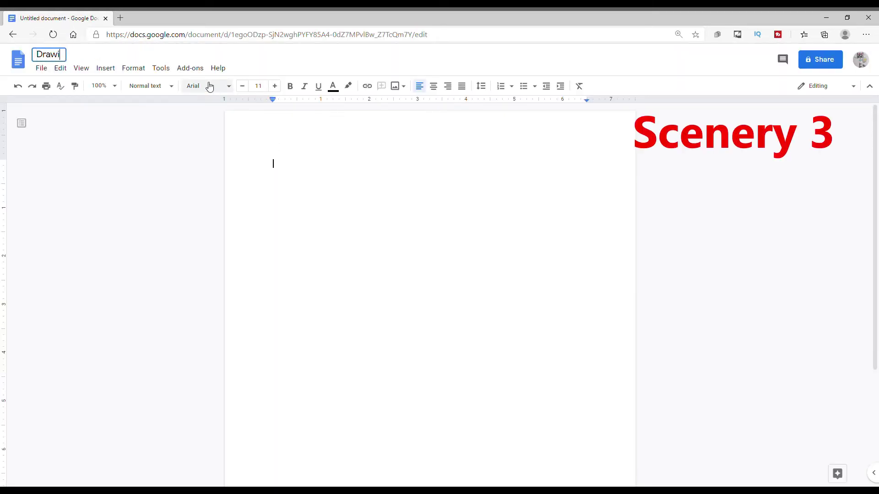
pyautogui.write('ng in Google Docs - a Scenery ')
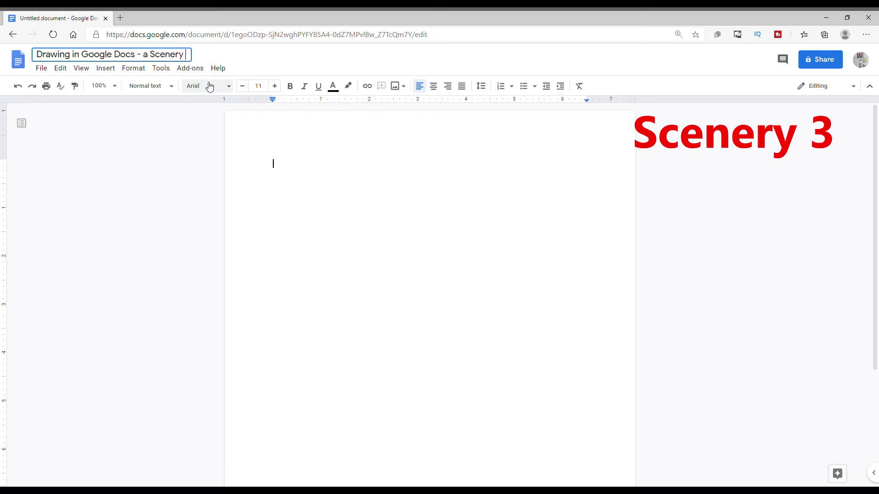
pyautogui.write('3')
pyautogui.press('Return')
# Step: Insert a new drawing and draw a large rectangle placed against the canvas's lower-left corner
pyautogui.click(105, 68)
pyautogui.moveTo(122, 117)
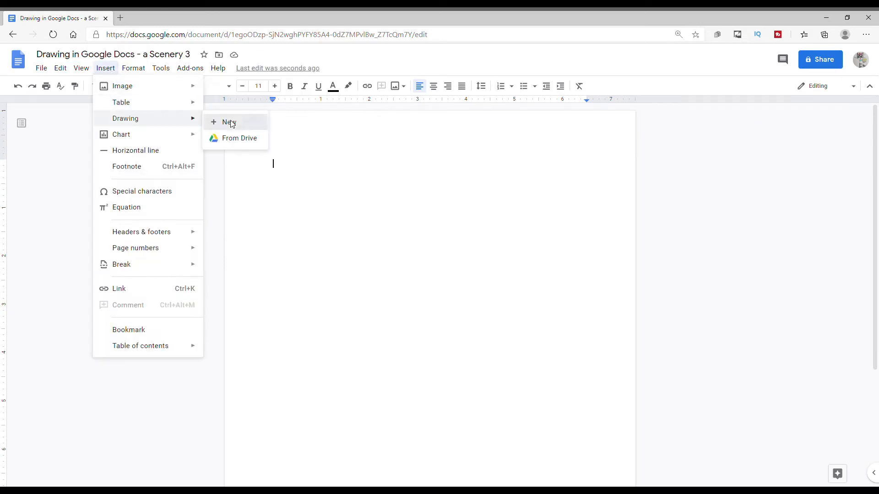
pyautogui.click(229, 122)
pyautogui.click(328, 93)
pyautogui.moveTo(348, 110)
pyautogui.click(411, 115)
pyautogui.moveTo(230, 290); pyautogui.dragTo(642, 468)
pyautogui.moveTo(334, 389); pyautogui.dragTo(295, 404)
# Step: Stretch the rectangle to the full canvas width and extend it upward to about the 3 mark on the vertical ruler
pyautogui.moveTo(604, 395); pyautogui.dragTo(697, 395)
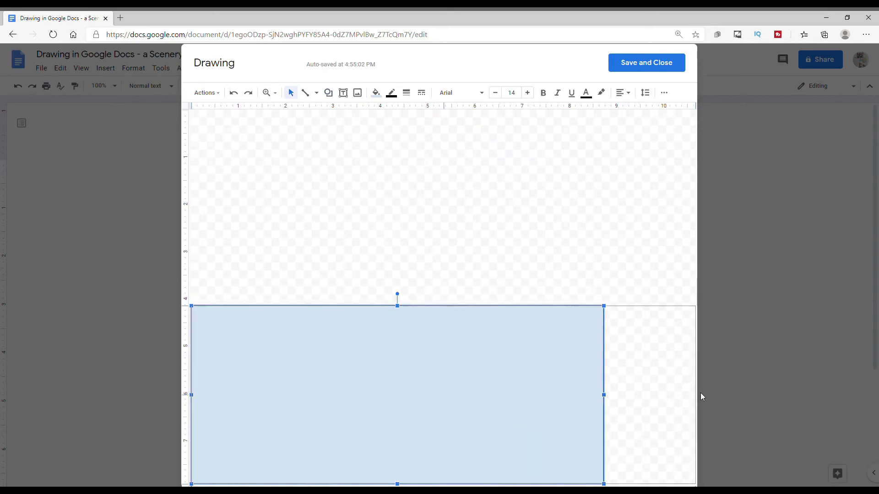
pyautogui.click(684, 397)
pyautogui.click(583, 403)
pyautogui.moveTo(604, 395); pyautogui.dragTo(708, 395)
pyautogui.click(686, 342)
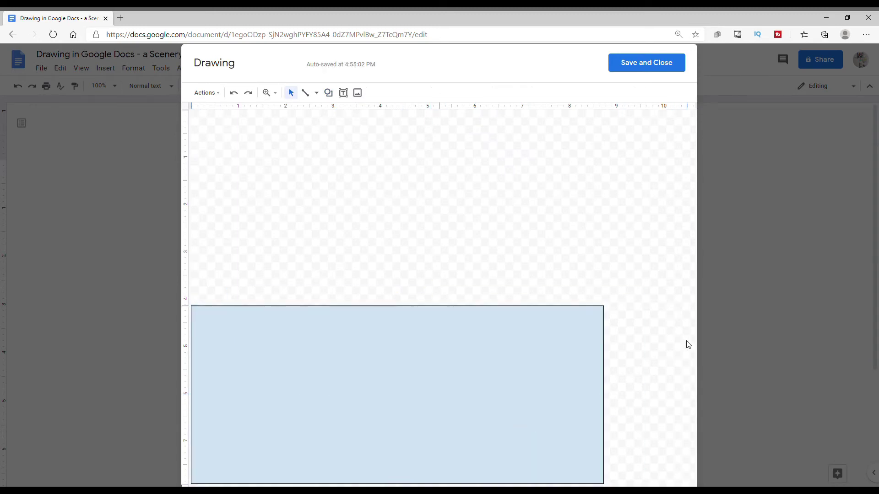
pyautogui.click(600, 394)
pyautogui.moveTo(604, 395); pyautogui.dragTo(696, 397)
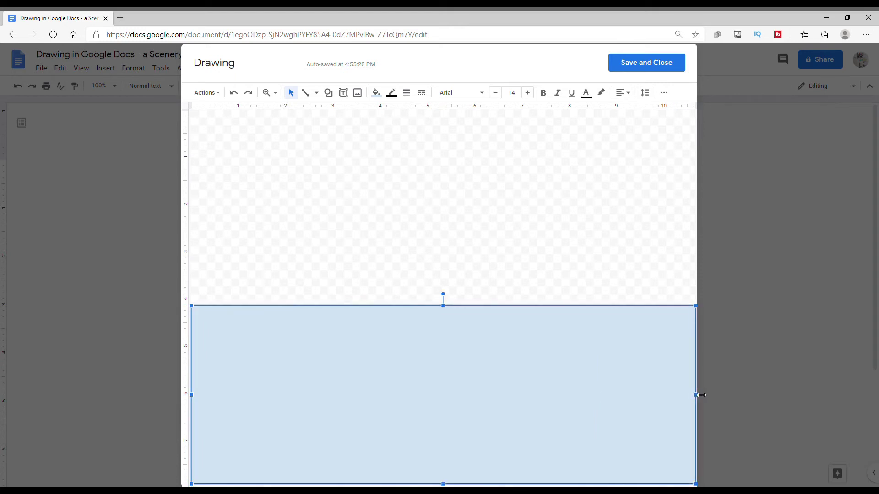
pyautogui.moveTo(449, 325); pyautogui.dragTo(444, 272)
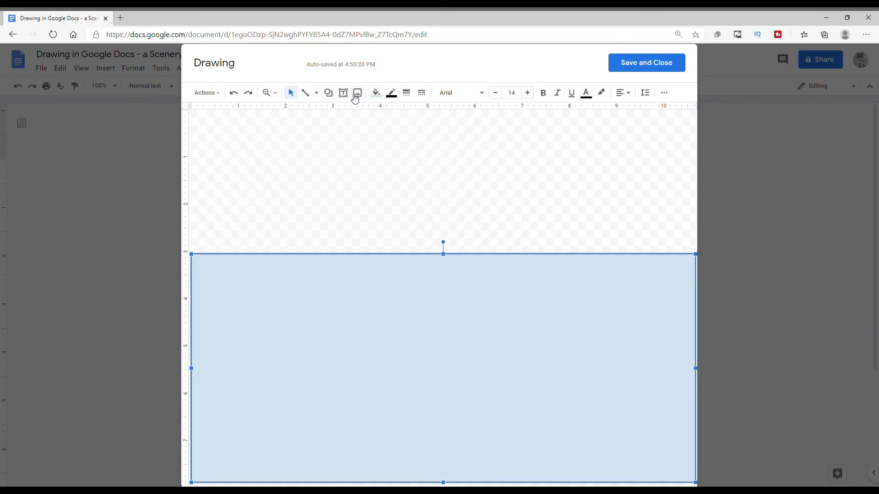
# Step: Add a second rectangle and size it to fill the whole area above the first one
pyautogui.click(328, 93)
pyautogui.moveTo(353, 108)
pyautogui.click(410, 112)
pyautogui.moveTo(246, 132); pyautogui.dragTo(406, 234)
pyautogui.moveTo(304, 161); pyautogui.dragTo(250, 140)
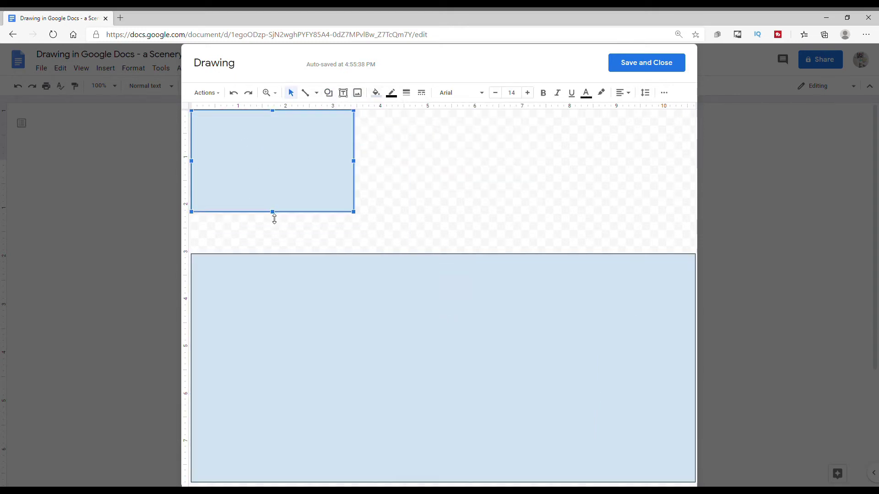
pyautogui.moveTo(274, 218); pyautogui.dragTo(274, 254)
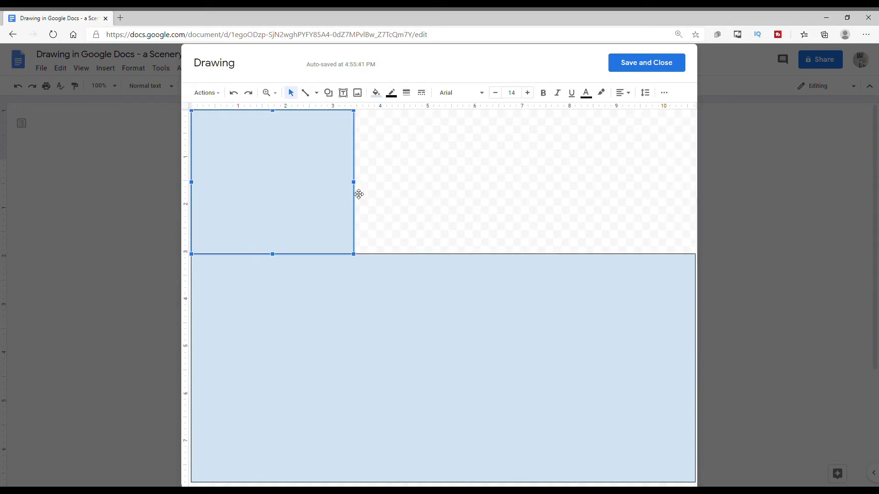
pyautogui.moveTo(358, 183); pyautogui.dragTo(696, 183)
pyautogui.click(503, 287)
# Step: Fill the upper rectangle with the custom colour #87ceeb as the sky
pyautogui.click(471, 200)
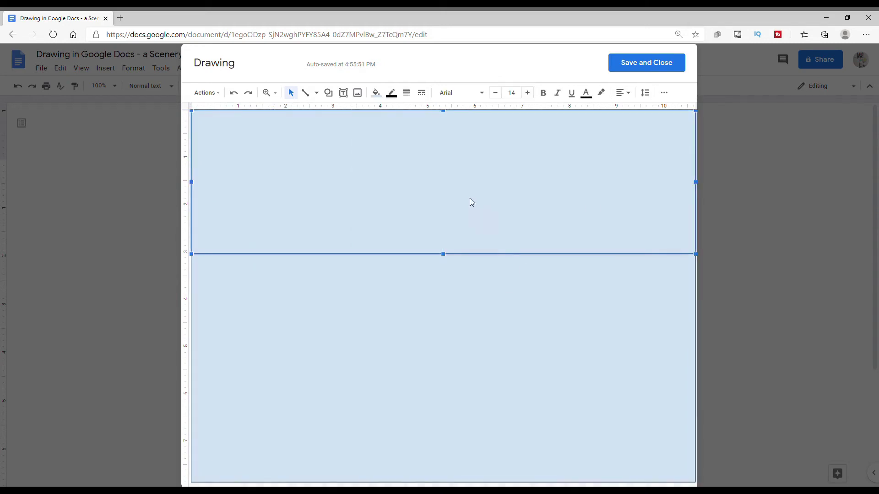
pyautogui.click(376, 93)
pyautogui.click(380, 248)
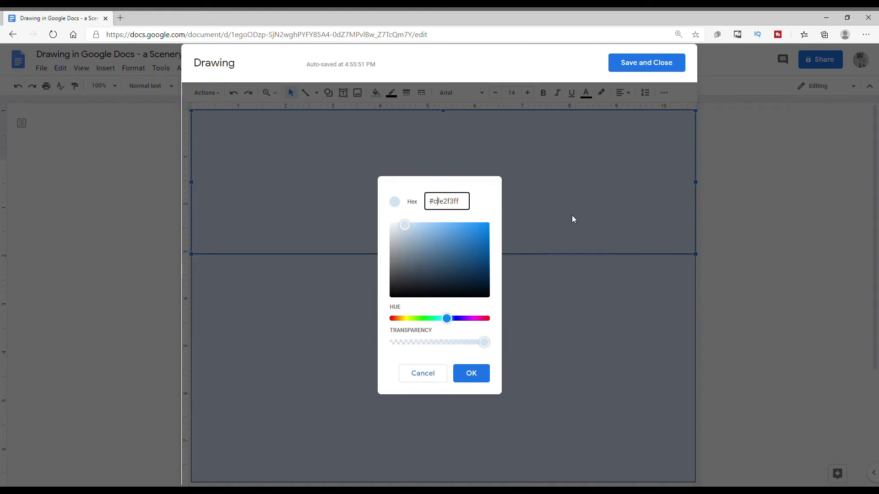
pyautogui.write('#87ceeb')
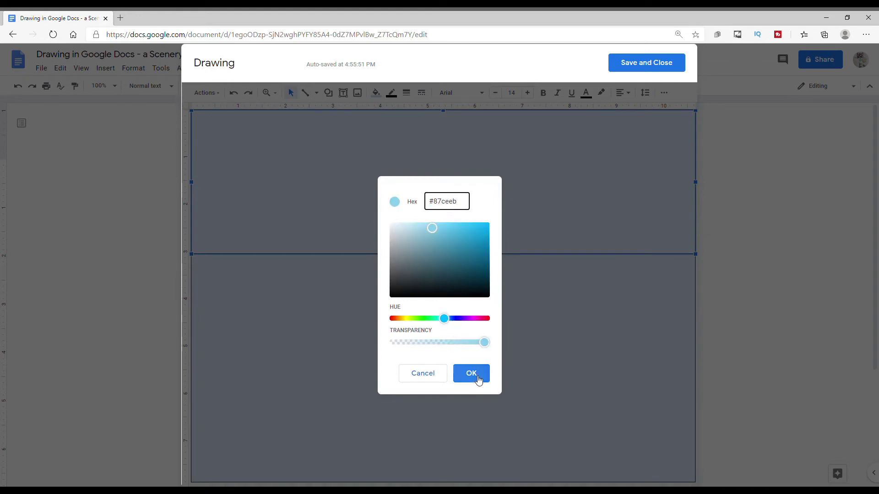
pyautogui.click(471, 373)
# Step: Fill the lower rectangle with the custom colour #006994 as the sea
pyautogui.click(389, 324)
pyautogui.click(375, 93)
pyautogui.click(391, 249)
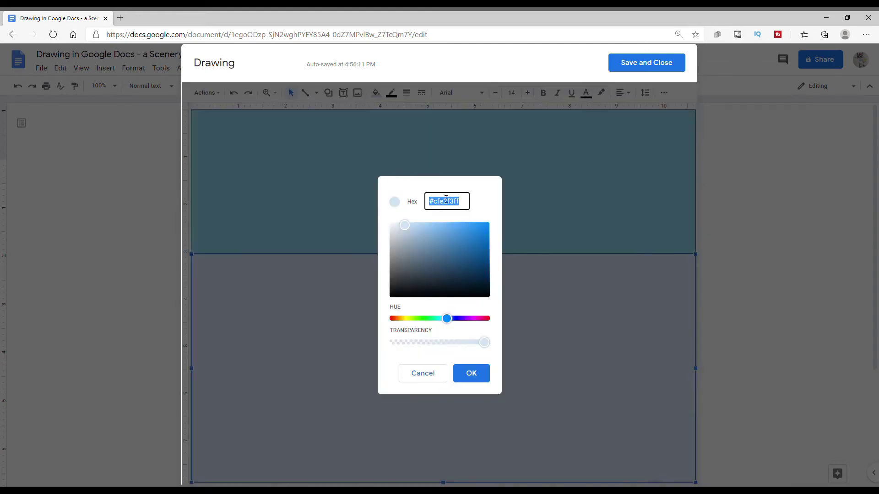
pyautogui.write('#006994')
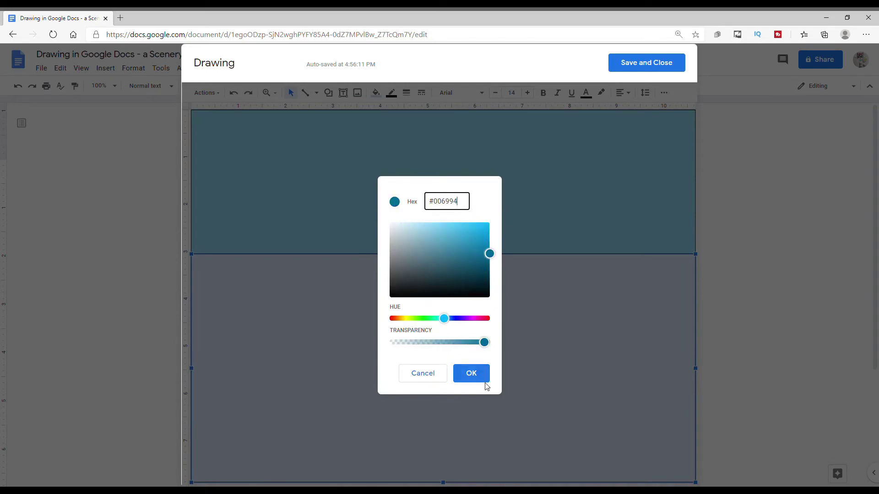
pyautogui.click(471, 373)
# Step: Draw a large circle straddling the horizon left of centre and order it behind the sea rectangle
pyautogui.click(329, 94)
pyautogui.moveTo(352, 112)
pyautogui.click(408, 127)
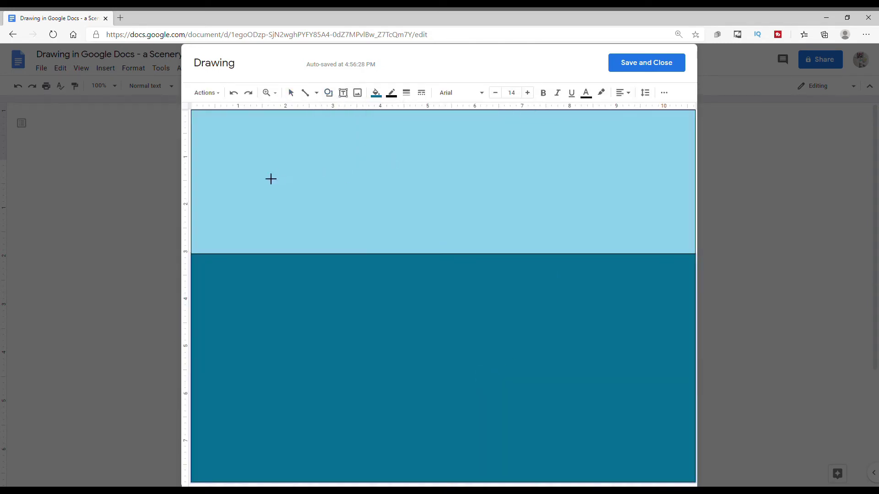
pyautogui.moveTo(264, 172); pyautogui.dragTo(409, 340)
pyautogui.moveTo(364, 256)
pyautogui.mouseDown()
pyautogui.moveTo(356, 286)
pyautogui.moveTo(445, 294)
pyautogui.moveTo(405, 289)
pyautogui.mouseUp()
pyautogui.rightClick(484, 300)
pyautogui.click(511, 438)
pyautogui.click(394, 387)
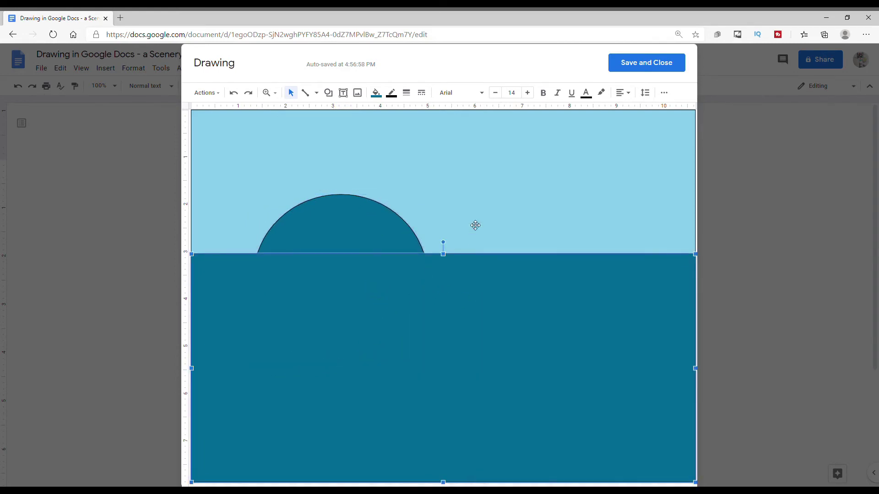
# Step: Fill the half-hidden circle with the custom colour #fcd440 as a setting sun
pyautogui.click(352, 236)
pyautogui.click(376, 94)
pyautogui.click(402, 248)
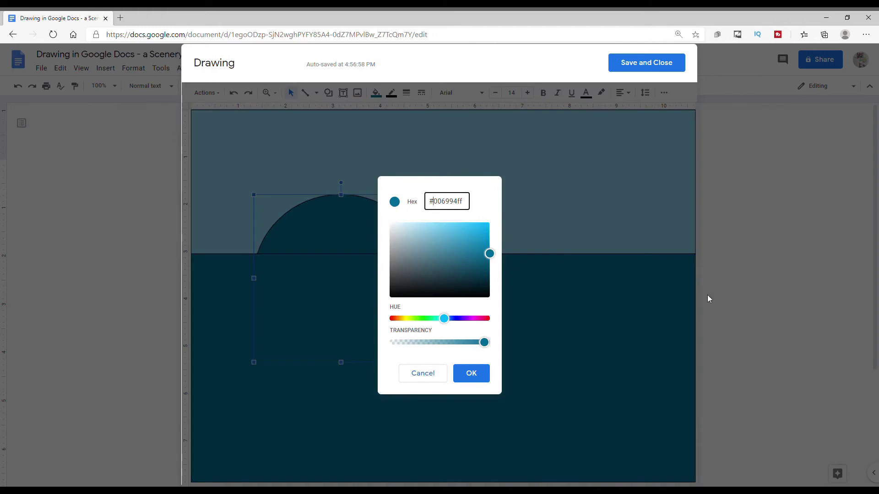
pyautogui.write('#fcd440')
pyautogui.click(477, 376)
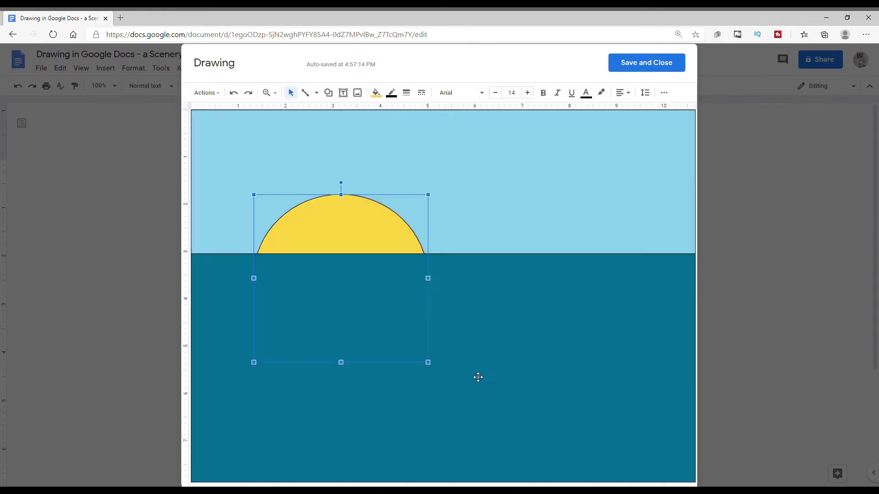
# Step: Set the sun's outline colour to red
pyautogui.click(378, 93)
pyautogui.click(392, 94)
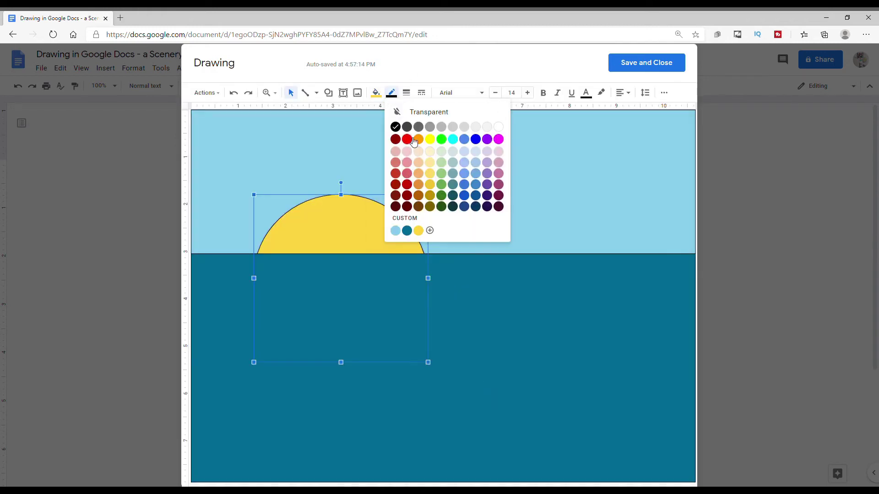
pyautogui.click(412, 140)
pyautogui.click(473, 213)
# Step: Draw a triangle across the horizon to the right of the sun as a mountain
pyautogui.click(334, 97)
pyautogui.moveTo(363, 111)
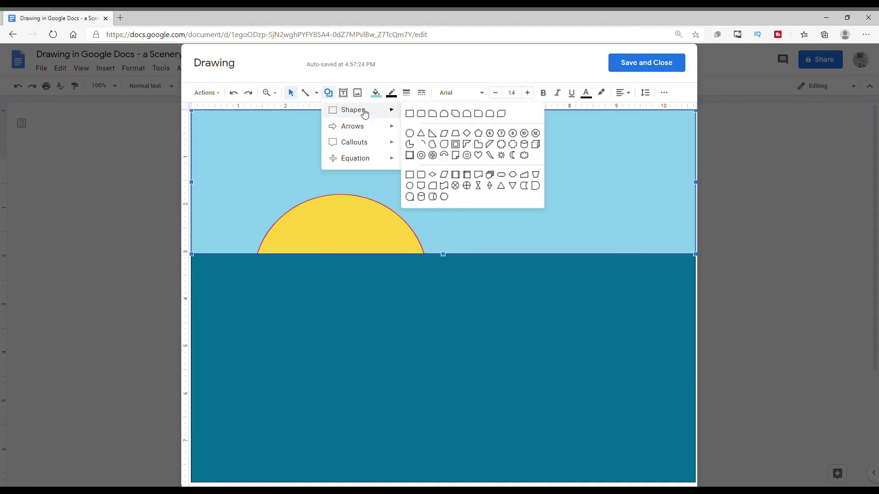
pyautogui.click(422, 133)
pyautogui.moveTo(524, 176); pyautogui.dragTo(638, 318)
pyautogui.moveTo(583, 274)
pyautogui.mouseDown()
pyautogui.moveTo(539, 267)
pyautogui.moveTo(527, 274)
pyautogui.mouseUp()
# Step: Order the sea in front of the triangle, then reduce the triangle's height and lower it so only its peak shows
pyautogui.rightClick(508, 357)
pyautogui.click(448, 312)
pyautogui.click(537, 251)
pyautogui.moveTo(582, 331); pyautogui.dragTo(600, 299)
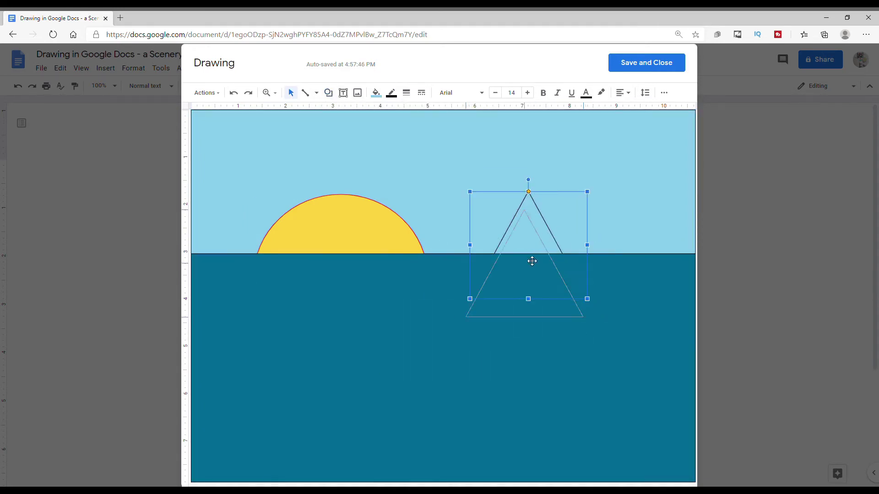
pyautogui.moveTo(529, 223); pyautogui.dragTo(525, 241)
# Step: Copy the triangle, paste it twice and arrange the copies as overlapping peaks to the right of the first mountain
pyautogui.rightClick(521, 239)
pyautogui.click(542, 266)
pyautogui.rightClick(385, 292)
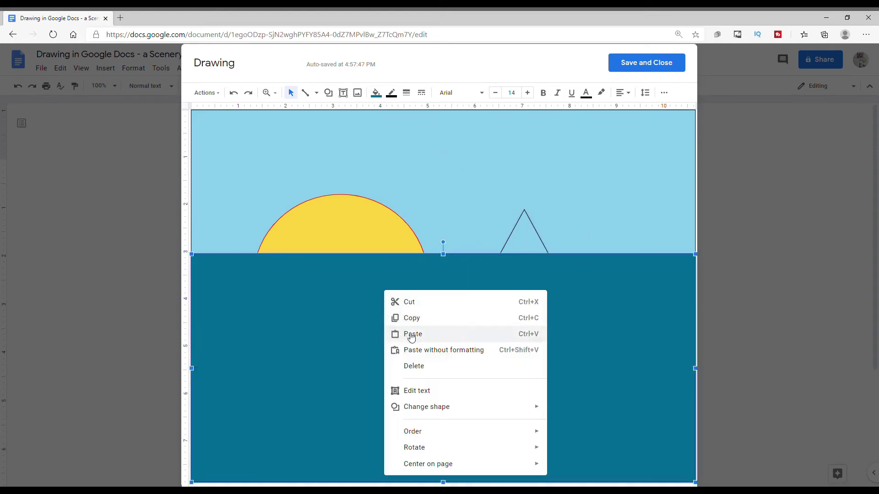
pyautogui.click(412, 336)
pyautogui.moveTo(514, 298); pyautogui.dragTo(545, 271)
pyautogui.rightClick(385, 298)
pyautogui.click(413, 342)
pyautogui.moveTo(551, 321); pyautogui.dragTo(603, 281)
pyautogui.moveTo(561, 232); pyautogui.dragTo(568, 204)
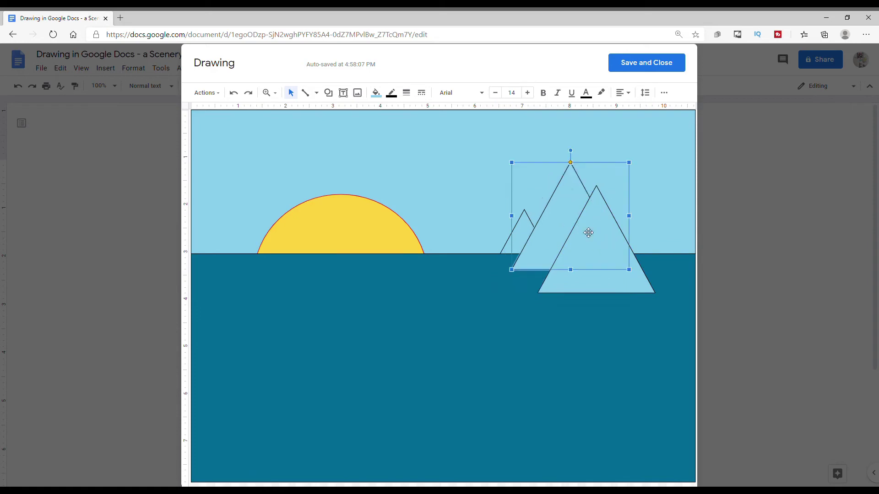
pyautogui.moveTo(596, 241); pyautogui.dragTo(619, 247)
# Step: Bring the sea rectangle in front of the two new mountains so it covers their bases
pyautogui.click(444, 304)
pyautogui.rightClick(401, 308)
pyautogui.moveTo(459, 266)
pyautogui.click(614, 270)
pyautogui.click(593, 198)
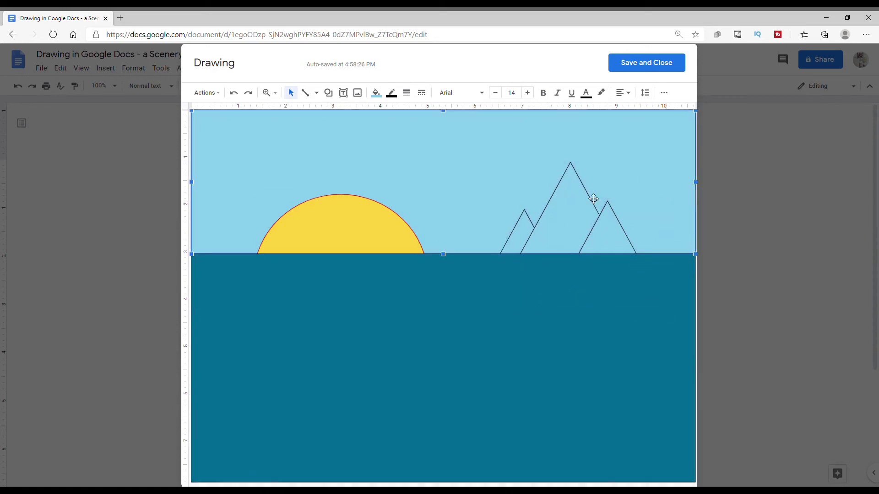
# Step: Fill the tall middle mountain with the custom pale blue colour #cce5fb
pyautogui.click(571, 228)
pyautogui.click(376, 92)
pyautogui.click(415, 249)
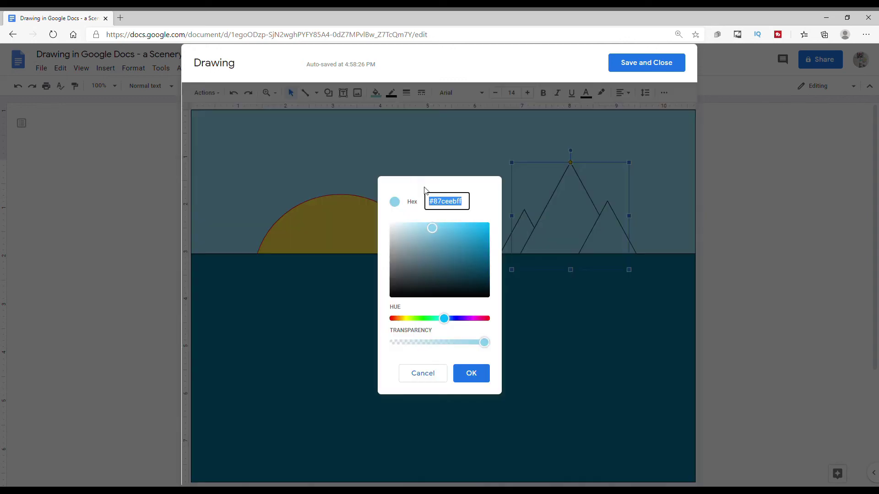
pyautogui.click(433, 201)
pyautogui.press('Delete')
pyautogui.press('Delete')
pyautogui.press('Delete')
pyautogui.press('Delete')
pyautogui.press('Delete')
pyautogui.press('Delete')
pyautogui.write('ccddff')
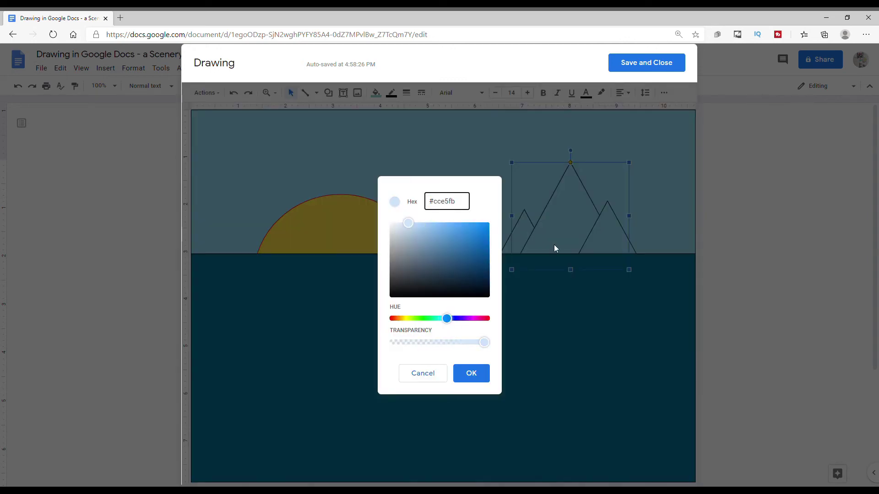
pyautogui.press('Return')
# Step: Fill the right-hand mountain with the custom grey colour #968d99
pyautogui.click(602, 232)
pyautogui.click(376, 93)
pyautogui.click(415, 249)
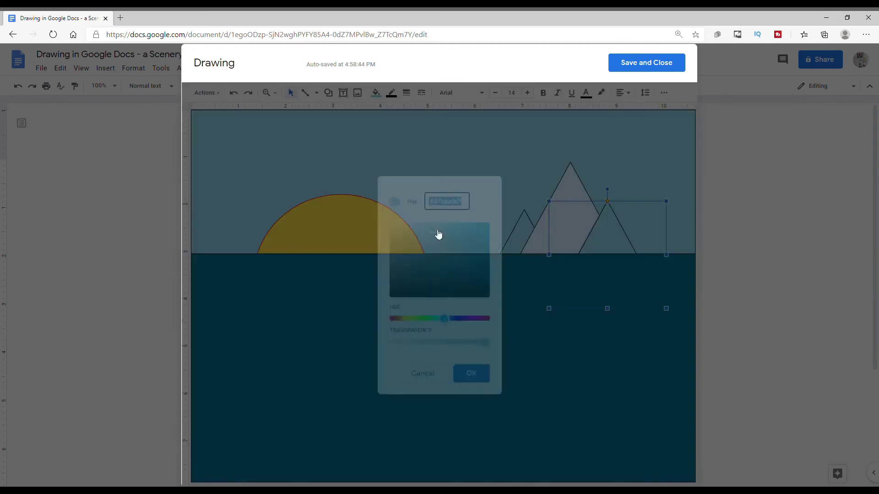
pyautogui.write('968c99')
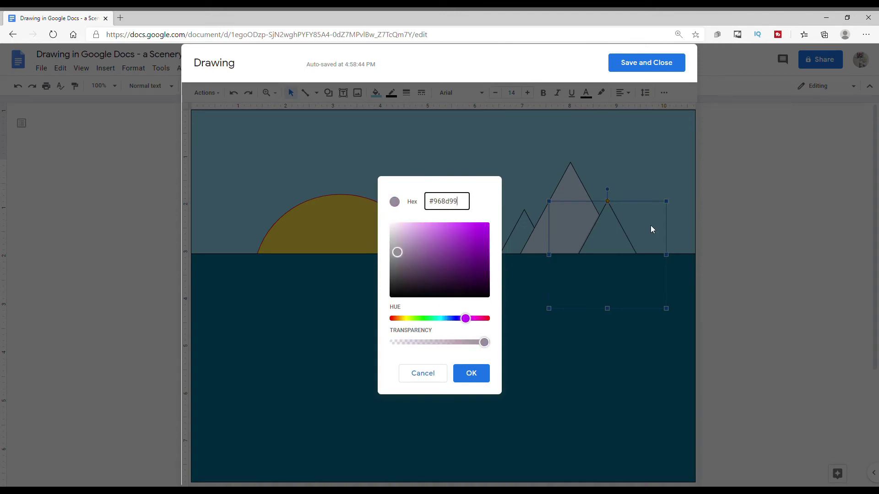
pyautogui.press('Return')
# Step: Fill the left mountain with the same custom grey as the right-hand one
pyautogui.click(526, 236)
pyautogui.click(586, 211)
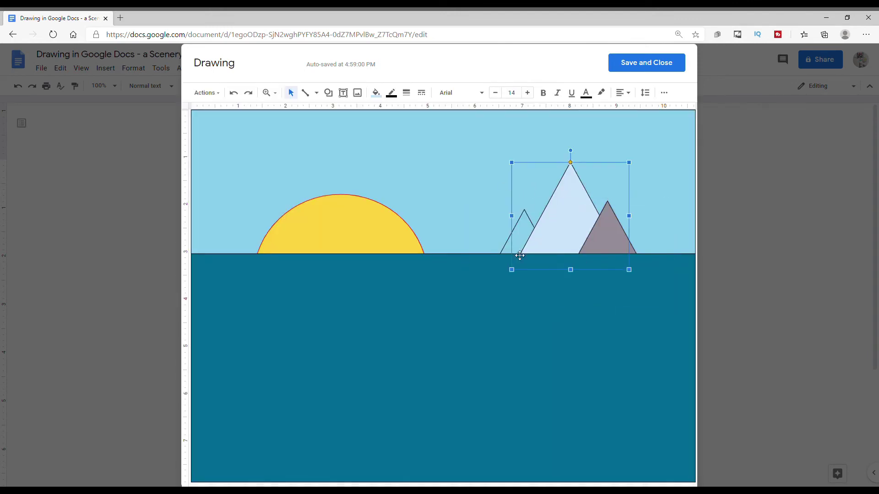
pyautogui.click(518, 251)
pyautogui.click(376, 93)
pyautogui.click(428, 250)
pyautogui.moveTo(529, 233); pyautogui.dragTo(486, 255)
pyautogui.moveTo(512, 224); pyautogui.dragTo(559, 228)
pyautogui.click(236, 94)
pyautogui.click(236, 94)
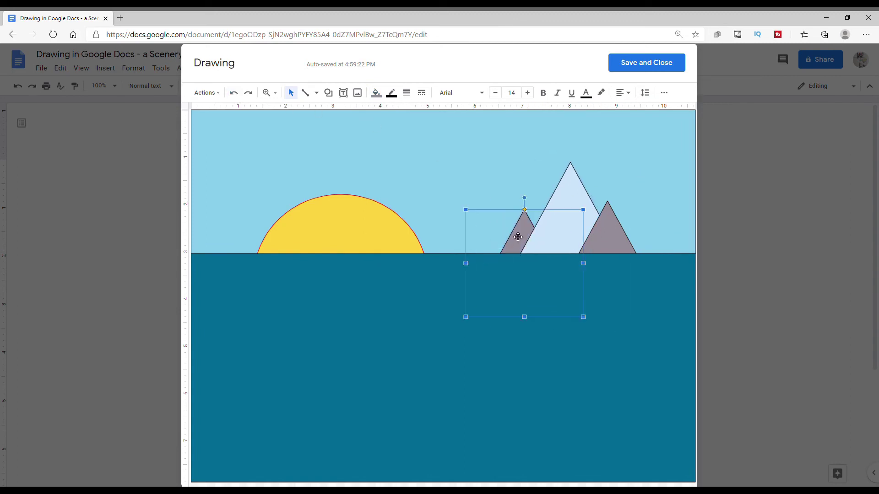
# Step: Bring the left grey mountain to the front and raise it so it overlaps the pale middle peak
pyautogui.rightClick(496, 236)
pyautogui.moveTo(522, 373)
pyautogui.click(440, 380)
pyautogui.moveTo(511, 284); pyautogui.dragTo(526, 254)
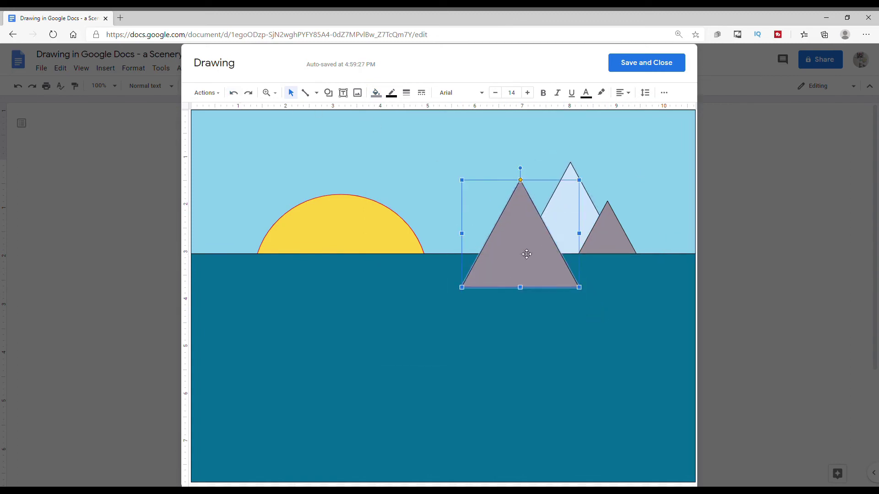
# Step: Bring the sea rectangle to the front so it covers the base of the left mountain
pyautogui.click(441, 314)
pyautogui.rightClick(439, 316)
pyautogui.moveTo(520, 269)
pyautogui.click(362, 286)
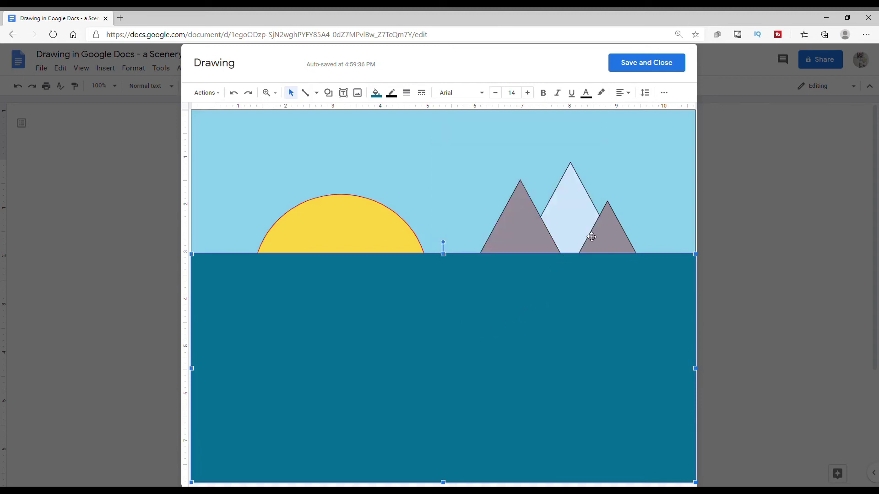
# Step: Replace the black outlines of the left and middle mountains with light grey and light blue
pyautogui.click(542, 231)
pyautogui.click(392, 92)
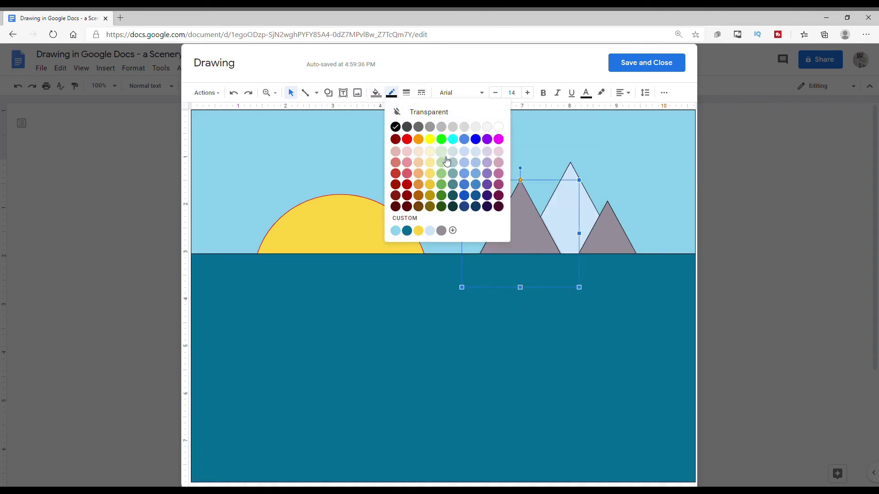
pyautogui.click(457, 130)
pyautogui.click(578, 201)
pyautogui.click(392, 93)
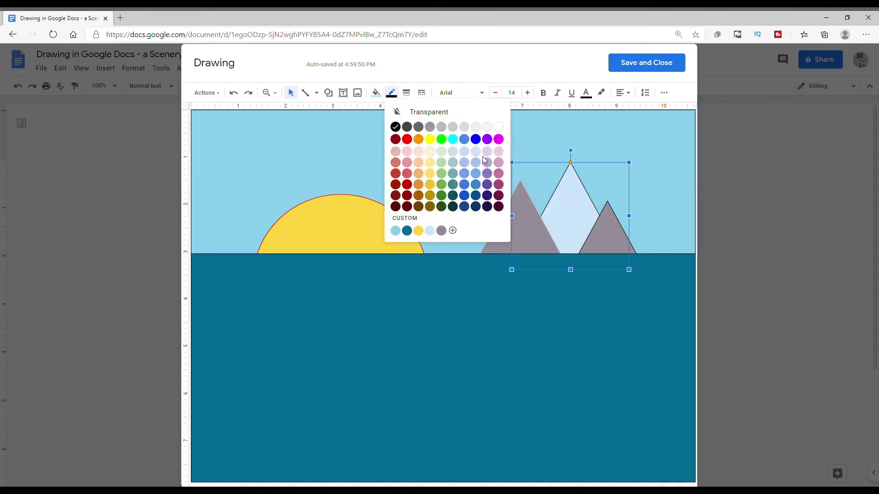
pyautogui.click(479, 164)
# Step: Try a grey fill on the right-hand mountain, undo it, and change the mountain's black outline to grey
pyautogui.click(629, 207)
pyautogui.click(608, 234)
pyautogui.click(376, 93)
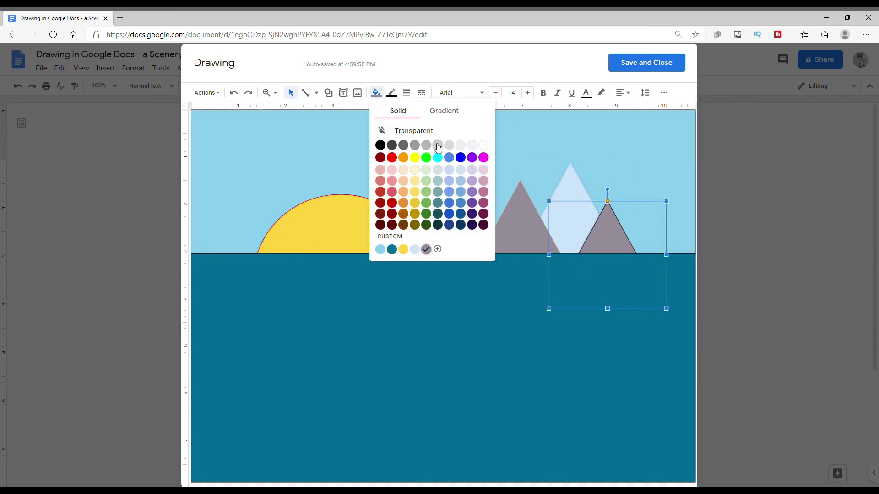
pyautogui.click(438, 145)
pyautogui.click(646, 191)
pyautogui.click(234, 92)
pyautogui.click(392, 92)
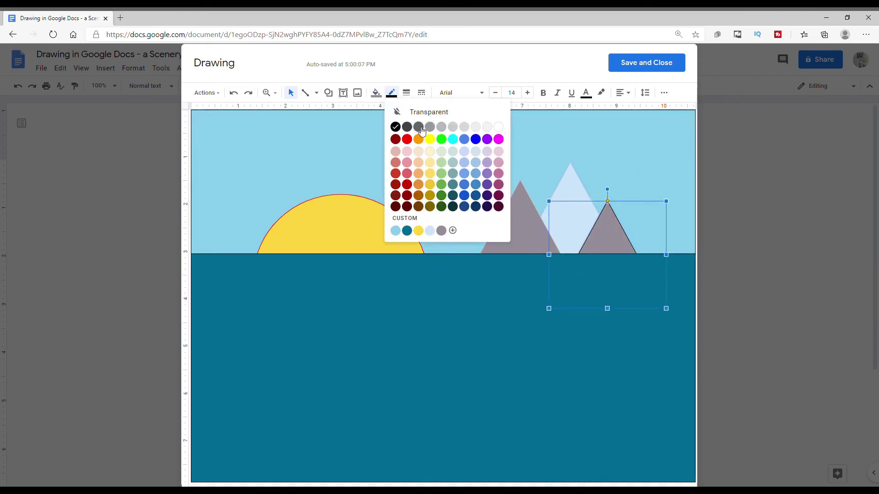
pyautogui.click(421, 132)
# Step: Move the sun lower and slightly to the left so less of it rises above the horizon
pyautogui.click(328, 183)
pyautogui.moveTo(365, 230); pyautogui.dragTo(348, 246)
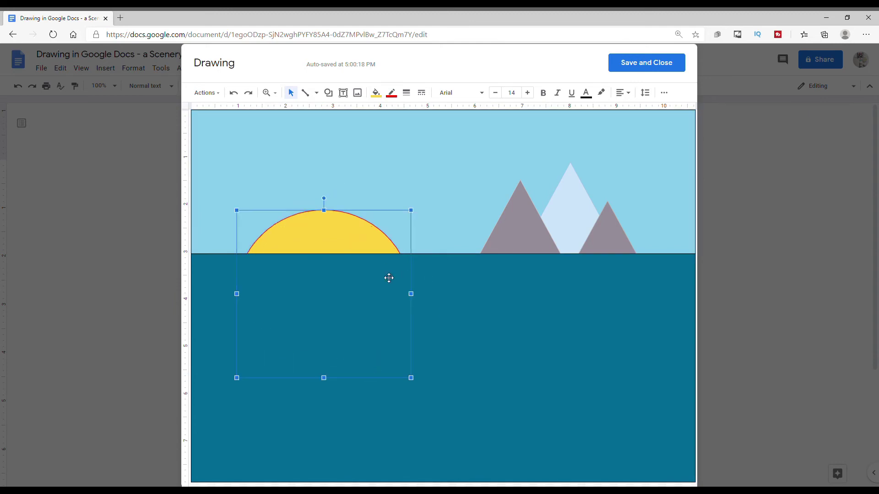
# Step: Draw a cloud shape about 2.3 inches wide and 0.9 inches tall in the sky above the sun
pyautogui.click(328, 93)
pyautogui.moveTo(359, 111)
pyautogui.click(525, 157)
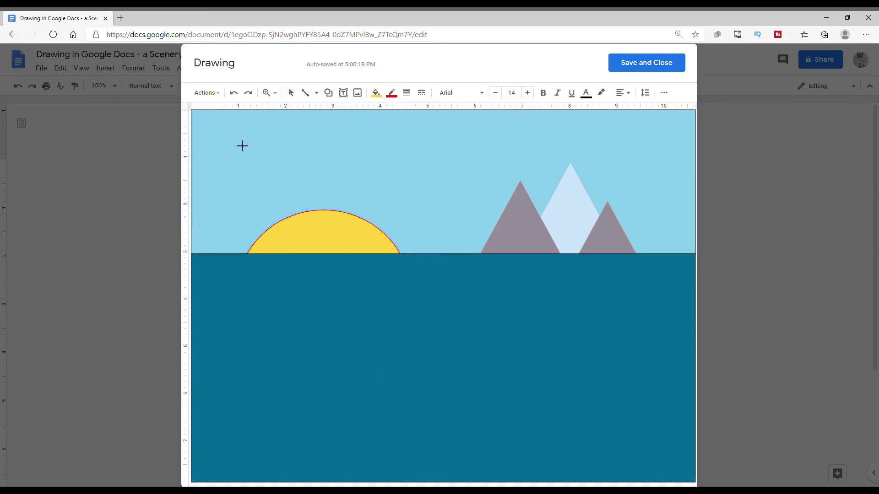
pyautogui.moveTo(228, 134); pyautogui.dragTo(339, 176)
# Step: Copy the cloud and paste it twice, placing one copy beside the original and the other above the mountains
pyautogui.rightClick(279, 145)
pyautogui.moveTo(291, 158); pyautogui.dragTo(449, 157)
pyautogui.click(302, 169)
pyautogui.rightClick(374, 151)
pyautogui.click(402, 194)
pyautogui.rightClick(449, 200)
pyautogui.click(474, 238)
pyautogui.moveTo(323, 165); pyautogui.dragTo(656, 171)
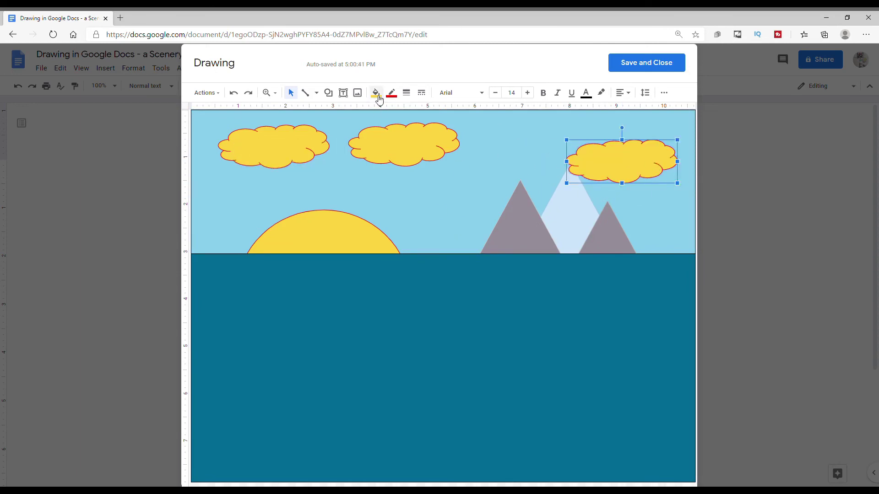
# Step: Fill the cloud above the mountains with light blue 1, lighten its outline and move it clear of the peak
pyautogui.click(375, 92)
pyautogui.click(461, 192)
pyautogui.click(391, 93)
pyautogui.click(460, 138)
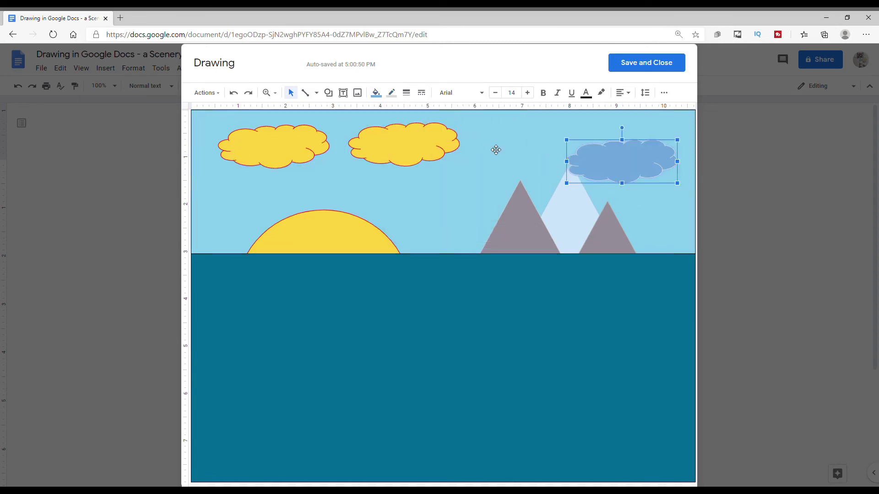
pyautogui.click(496, 149)
pyautogui.moveTo(610, 176); pyautogui.dragTo(618, 155)
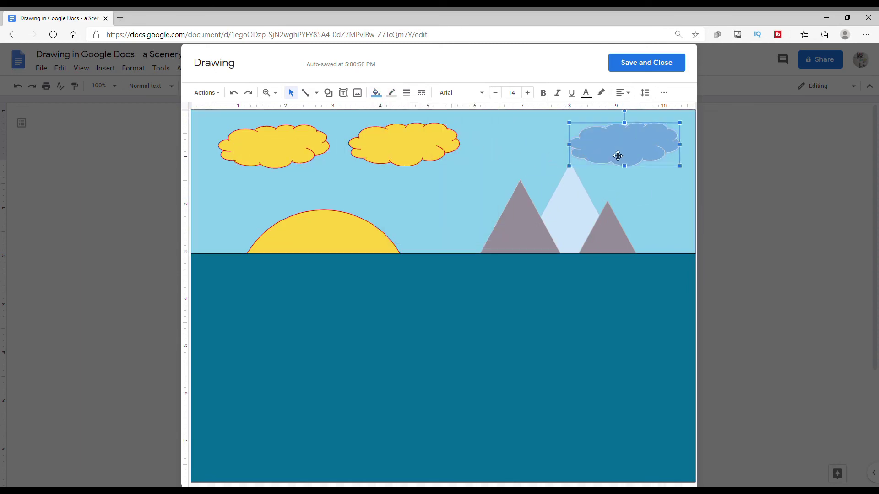
# Step: Fill the middle cloud with light grey and get rid of its red outline
pyautogui.click(427, 153)
pyautogui.click(392, 92)
pyautogui.click(399, 112)
pyautogui.click(376, 92)
pyautogui.click(441, 143)
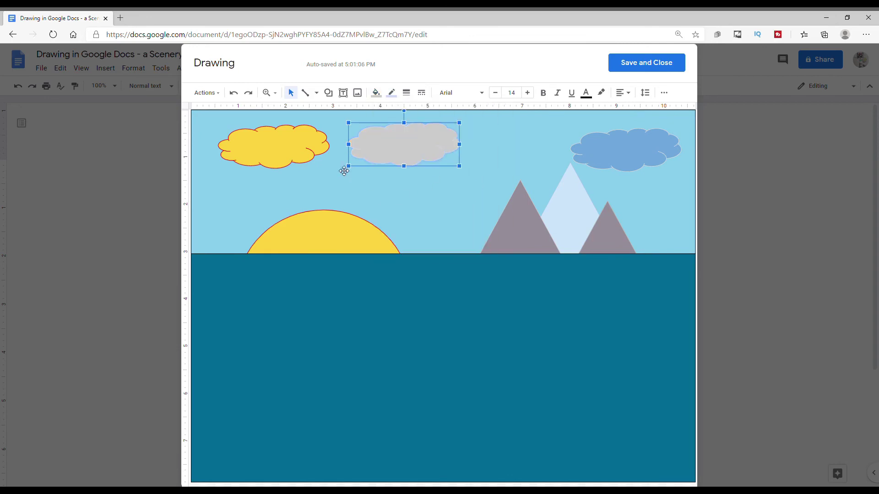
# Step: Give the leftmost cloud a light grey fill and remove its red outline
pyautogui.click(323, 158)
pyautogui.click(376, 93)
pyautogui.click(441, 143)
pyautogui.click(391, 93)
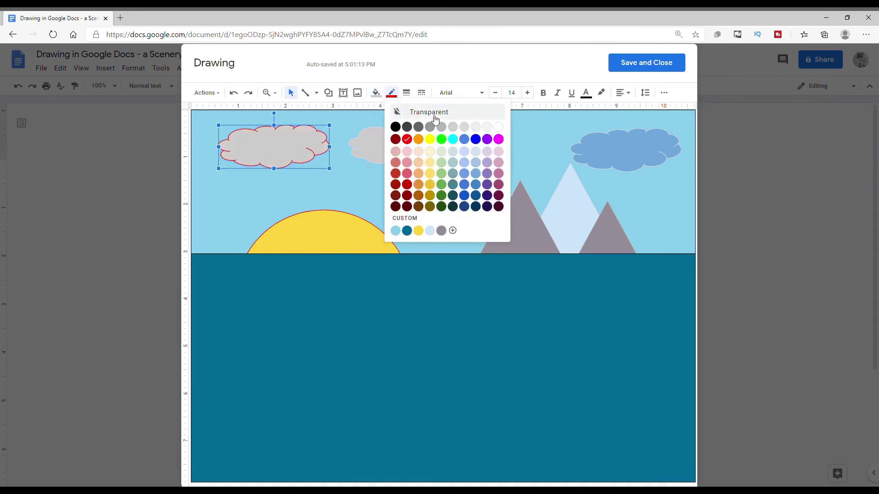
pyautogui.click(412, 112)
# Step: Move the middle cloud left until it sits directly beside the leftmost cloud
pyautogui.click(408, 151)
pyautogui.moveTo(408, 151); pyautogui.dragTo(391, 151)
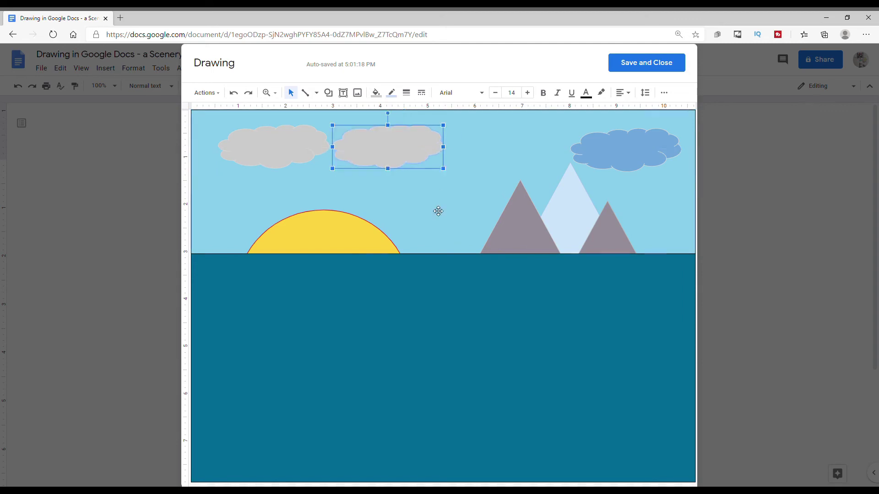
pyautogui.click(435, 210)
# Step: Scribble a wavy line about 10 inches long across the upper part of the sea
pyautogui.click(317, 92)
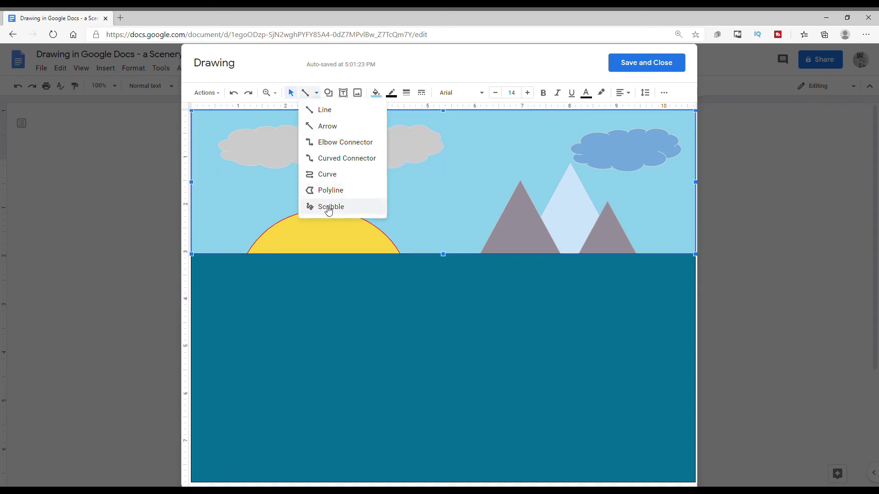
pyautogui.click(328, 204)
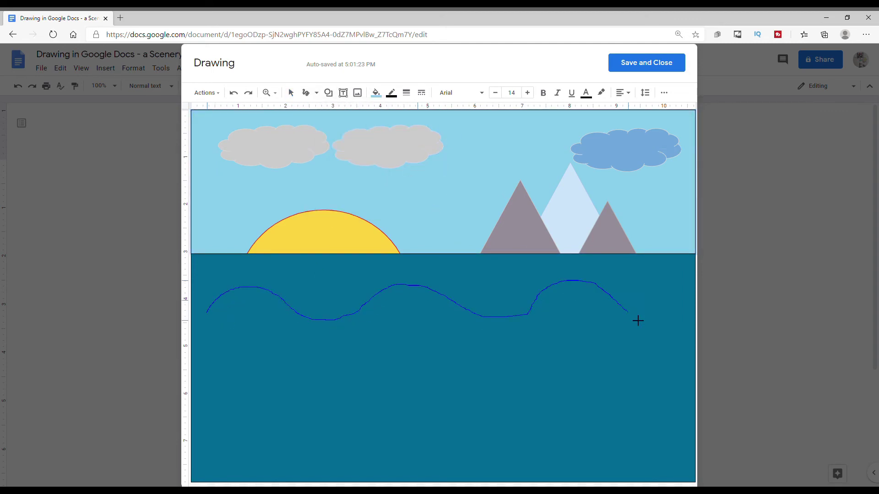
pyautogui.moveTo(695, 290); pyautogui.dragTo(696, 290)
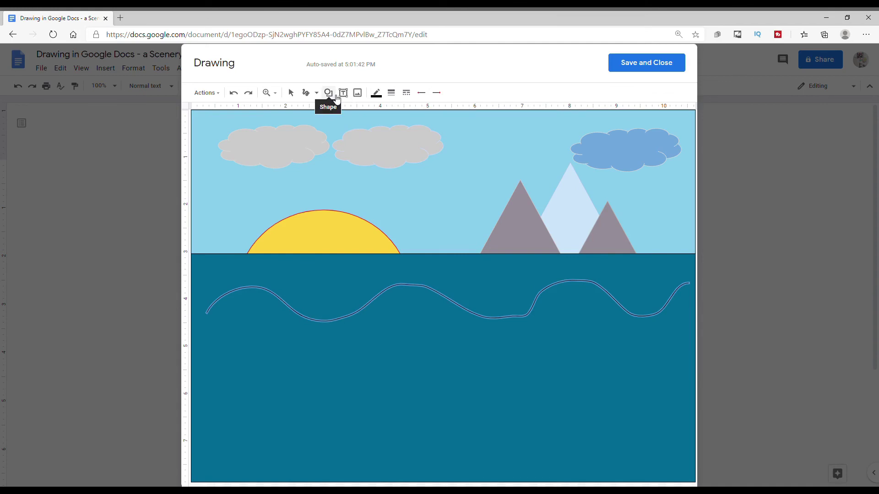
# Step: Set the wavy line's colour to light blue 1
pyautogui.click(377, 92)
pyautogui.click(291, 93)
pyautogui.click(377, 93)
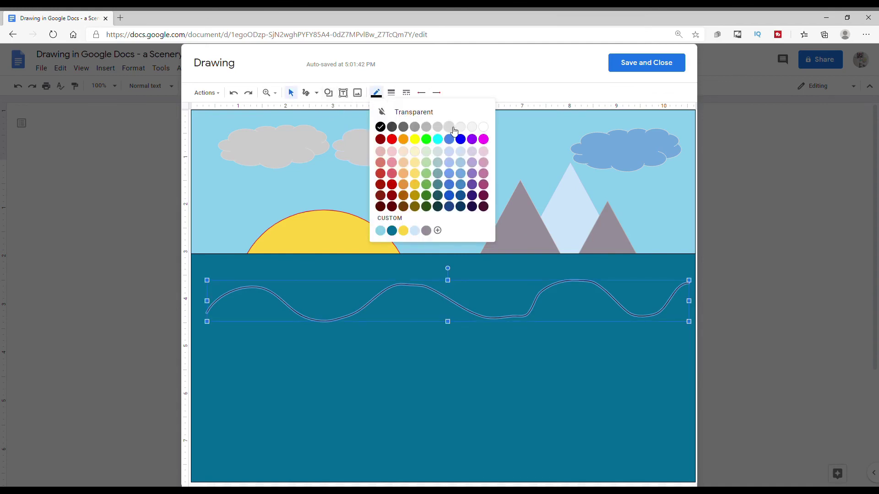
pyautogui.click(460, 151)
pyautogui.click(377, 92)
pyautogui.click(462, 174)
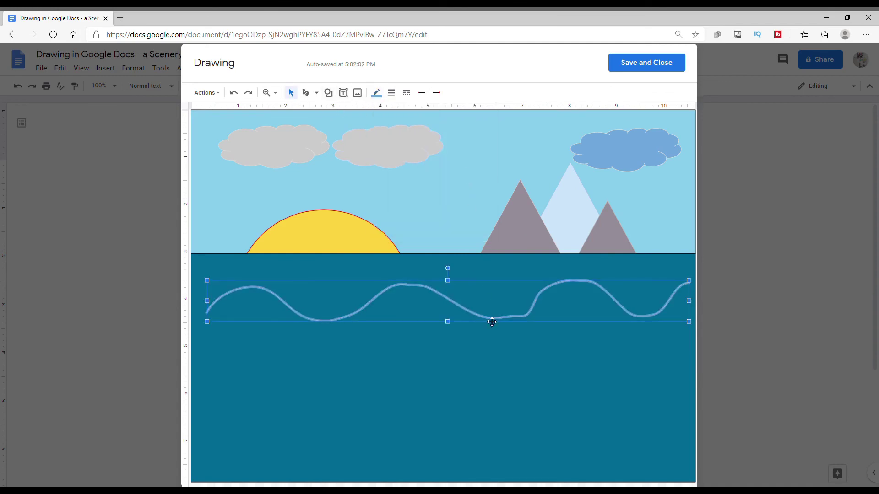
pyautogui.click(486, 360)
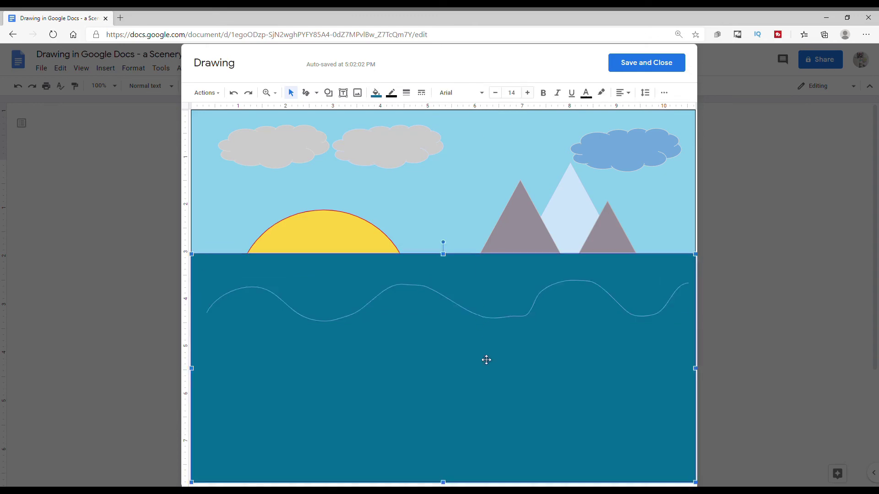
# Step: Duplicate the wavy line twice and place the copies one below the other across the sea
pyautogui.rightClick(419, 293)
pyautogui.click(401, 292)
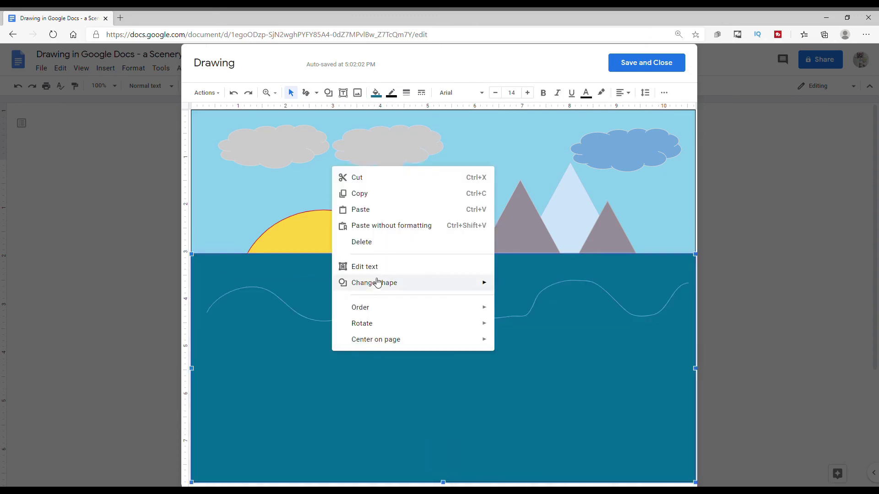
pyautogui.press('Escape')
pyautogui.click(404, 351)
pyautogui.moveTo(442, 301); pyautogui.dragTo(470, 349)
pyautogui.rightClick(468, 363)
pyautogui.click(486, 234)
pyautogui.rightClick(325, 404)
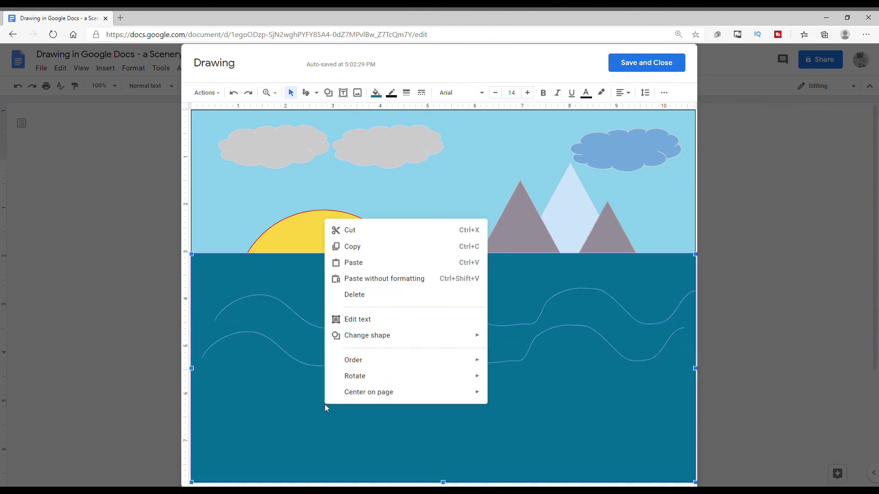
pyautogui.click(365, 262)
pyautogui.moveTo(463, 371); pyautogui.dragTo(461, 420)
# Step: Shift the top wave up and to the left to line it up with the waves below, undoing stray moves
pyautogui.click(453, 308)
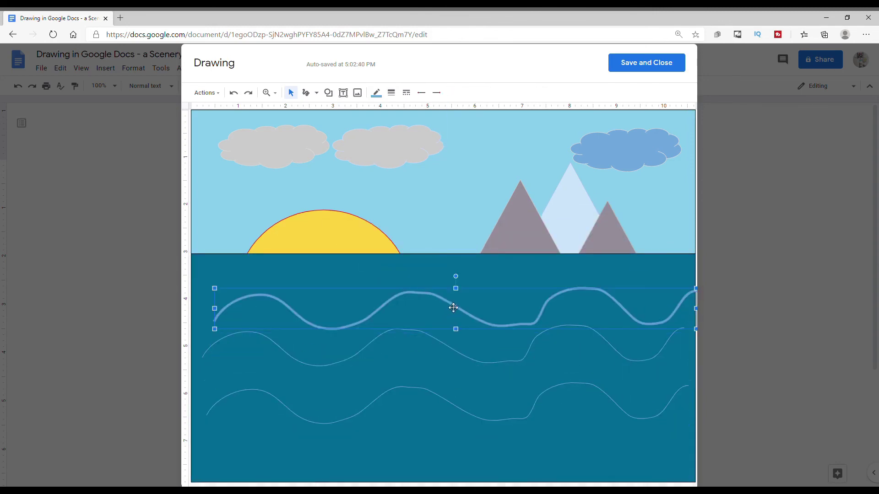
pyautogui.moveTo(448, 312); pyautogui.dragTo(458, 309)
pyautogui.click(234, 93)
pyautogui.click(459, 313)
pyautogui.click(234, 92)
pyautogui.click(473, 319)
pyautogui.click(555, 434)
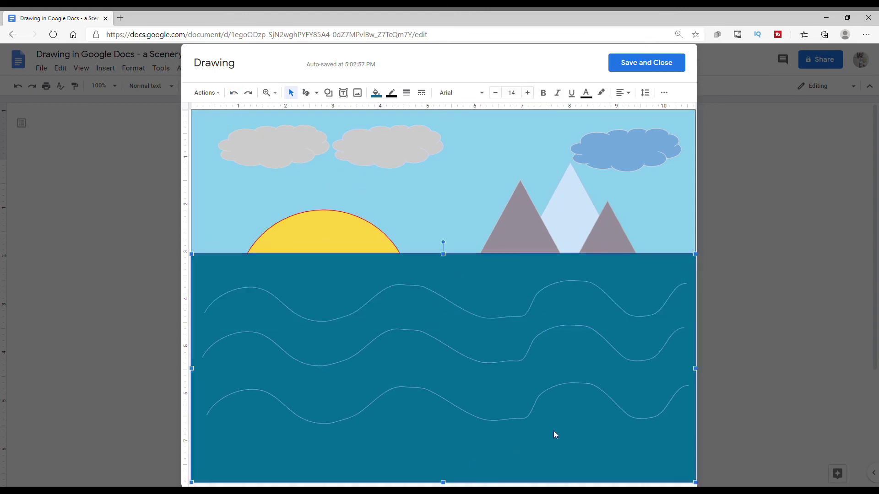
# Step: Duplicate the lowest wave and place the copy near the sea's lower edge, undoing the accidental move of the sea
pyautogui.click(472, 416)
pyautogui.rightClick(471, 417)
pyautogui.click(492, 296)
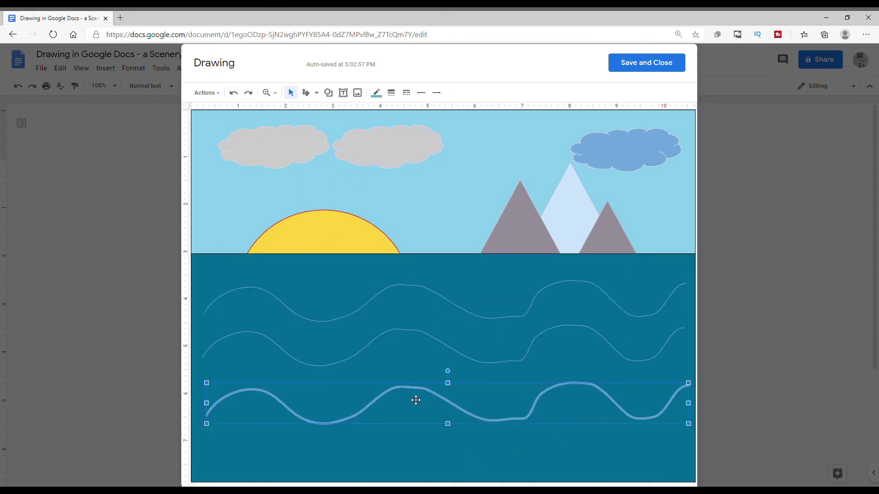
pyautogui.rightClick(357, 464)
pyautogui.click(387, 318)
pyautogui.moveTo(423, 417); pyautogui.dragTo(417, 447)
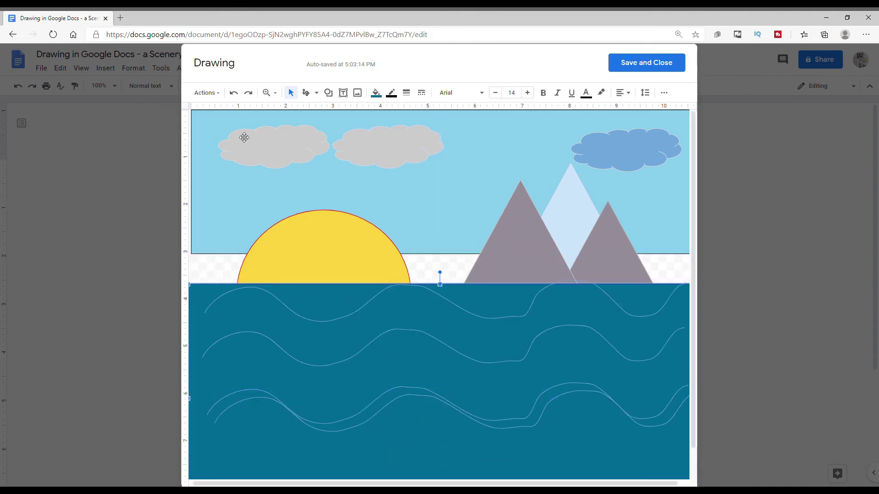
pyautogui.click(233, 92)
pyautogui.moveTo(403, 400); pyautogui.dragTo(473, 447)
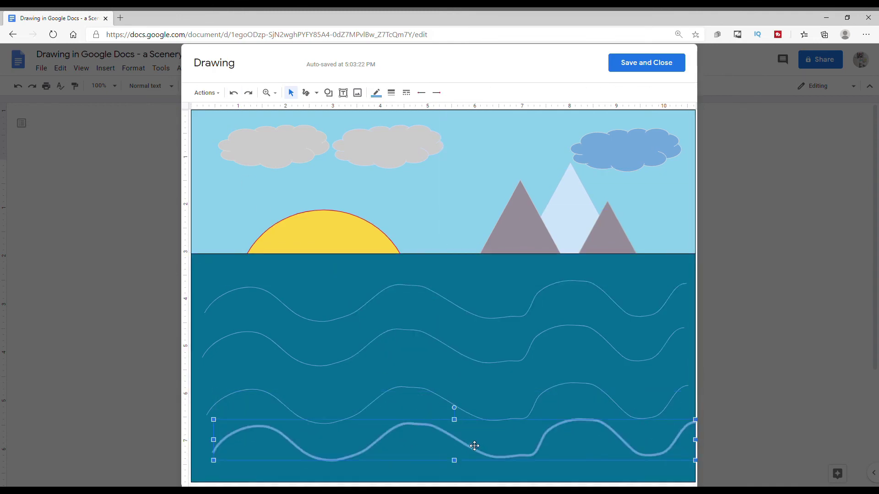
# Step: Raise the third wave slightly to even out the spacing between the waves
pyautogui.click(421, 395)
pyautogui.moveTo(422, 394); pyautogui.dragTo(425, 389)
pyautogui.click(426, 388)
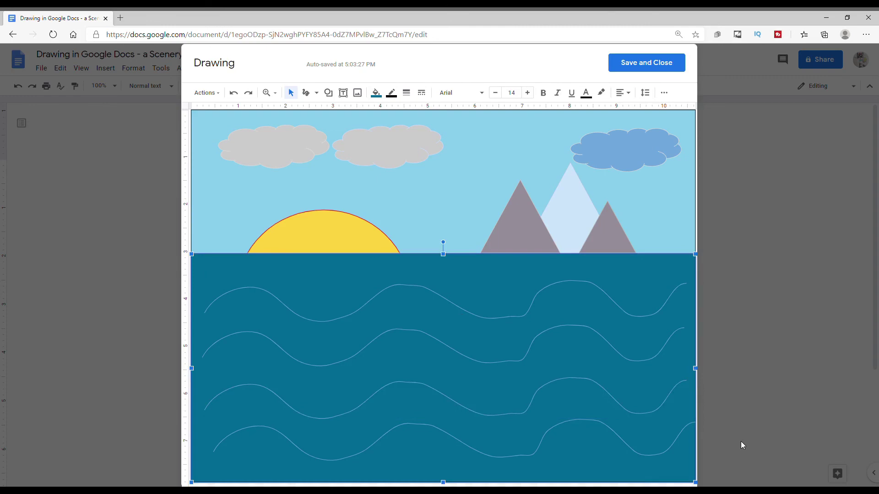
# Step: Save the finished drawing into the document, close the drawing editor and show the available download formats
pyautogui.click(662, 63)
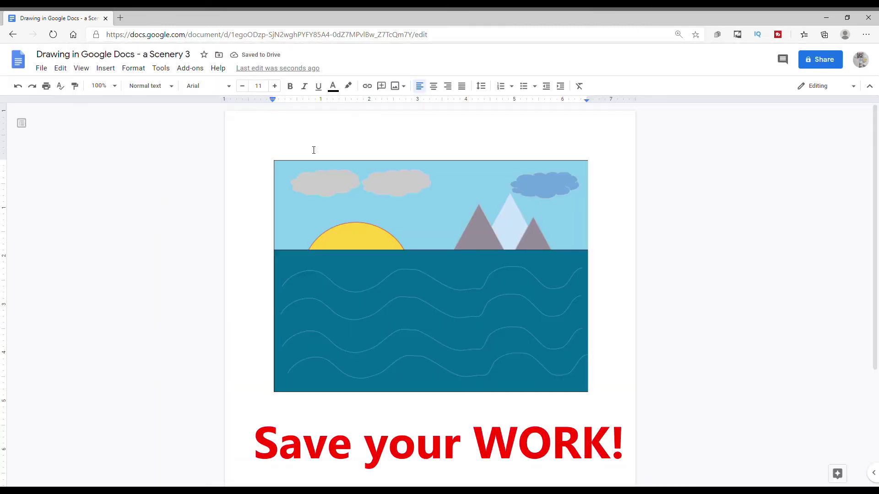
pyautogui.click(41, 69)
pyautogui.moveTo(88, 186)
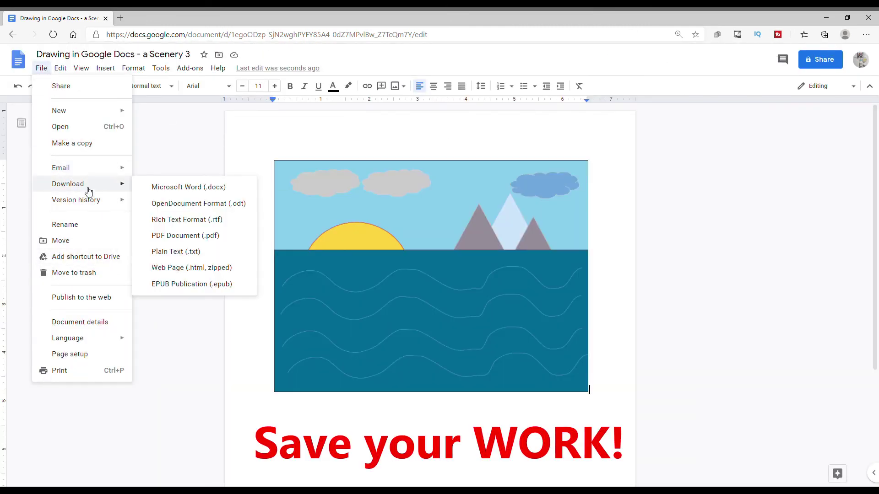
pyautogui.click(503, 202)
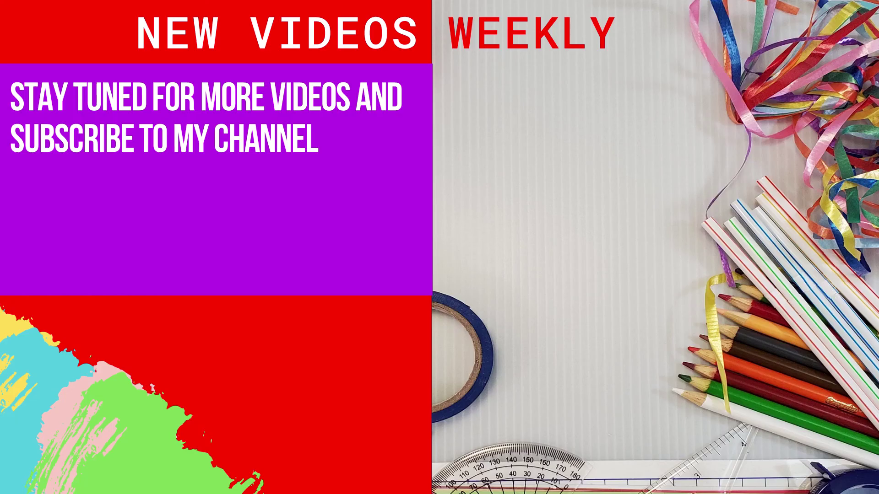